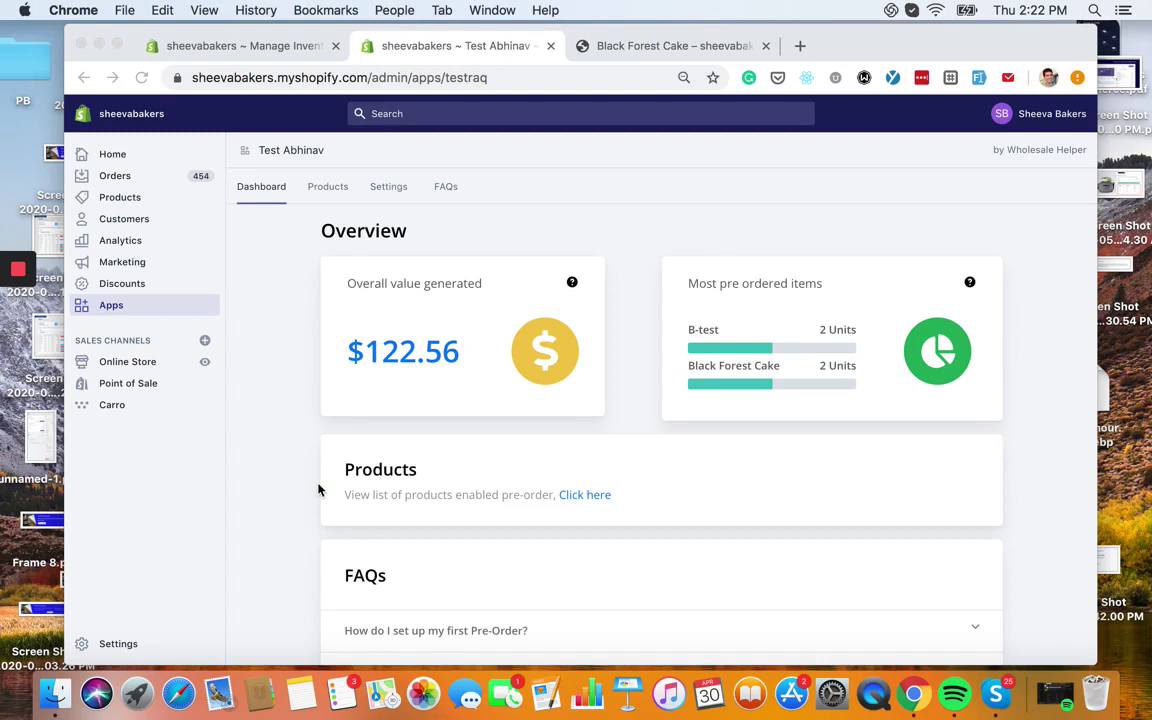
# Show the pre-order app's five enabled products, including Blueberry Vanilla Symphony, without adding any
pyautogui.click(283, 360)
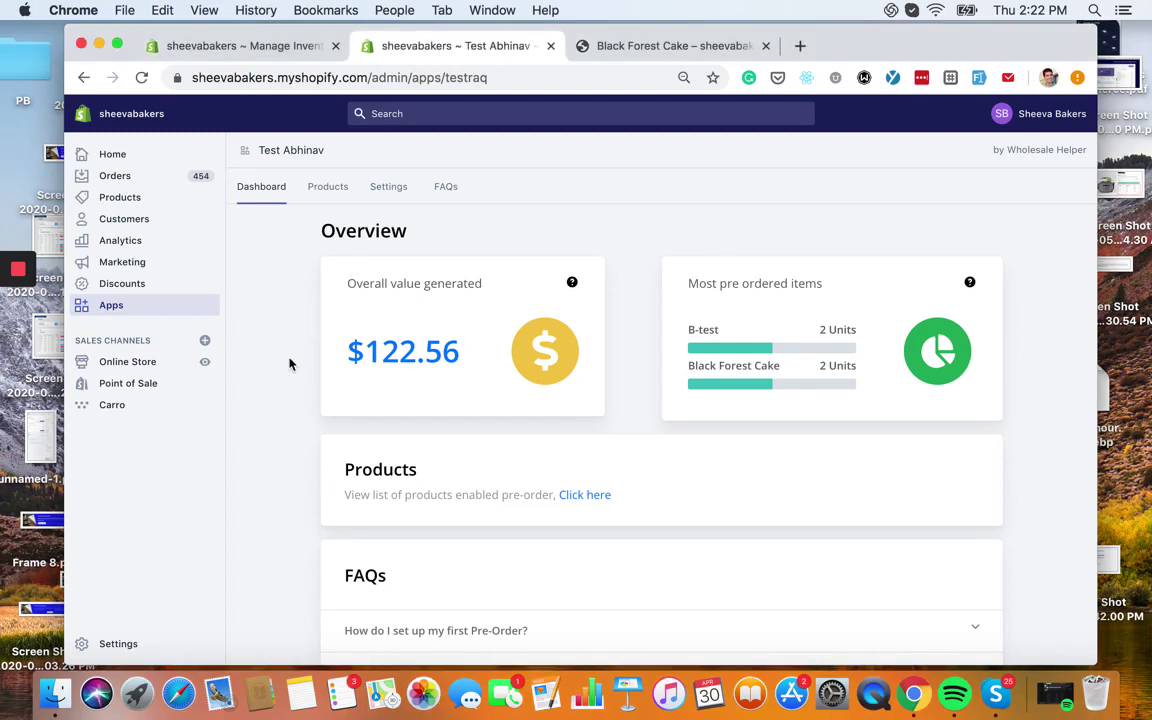
pyautogui.click(330, 190)
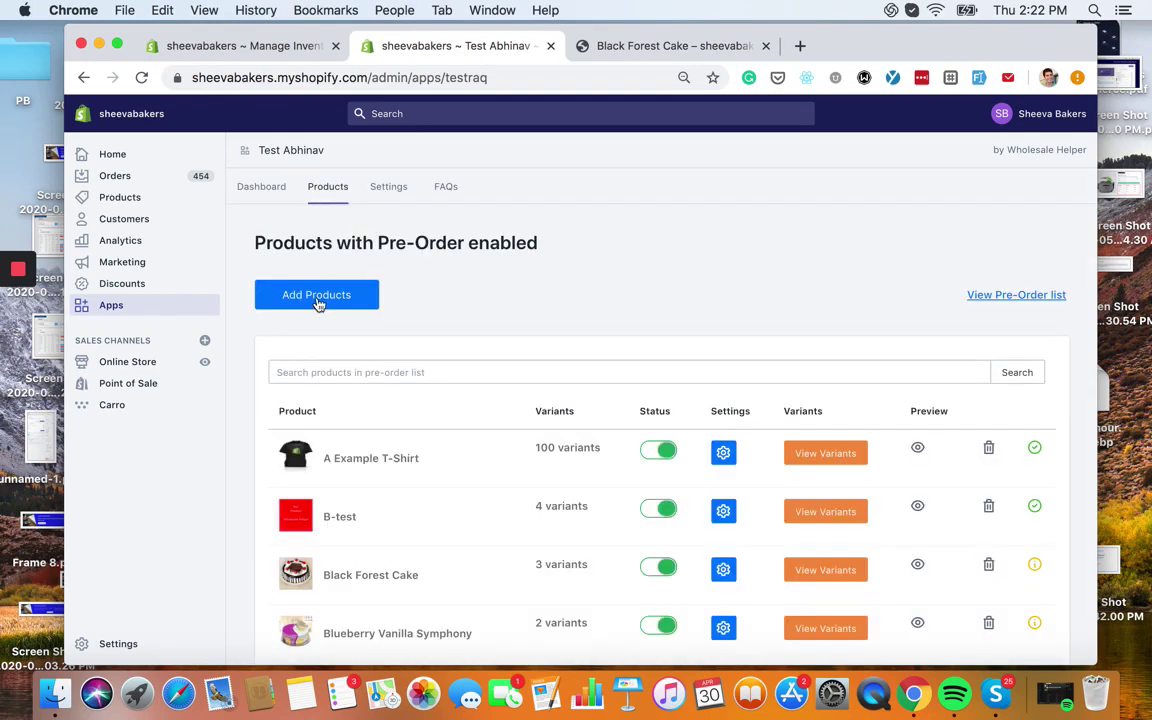
pyautogui.click(318, 300)
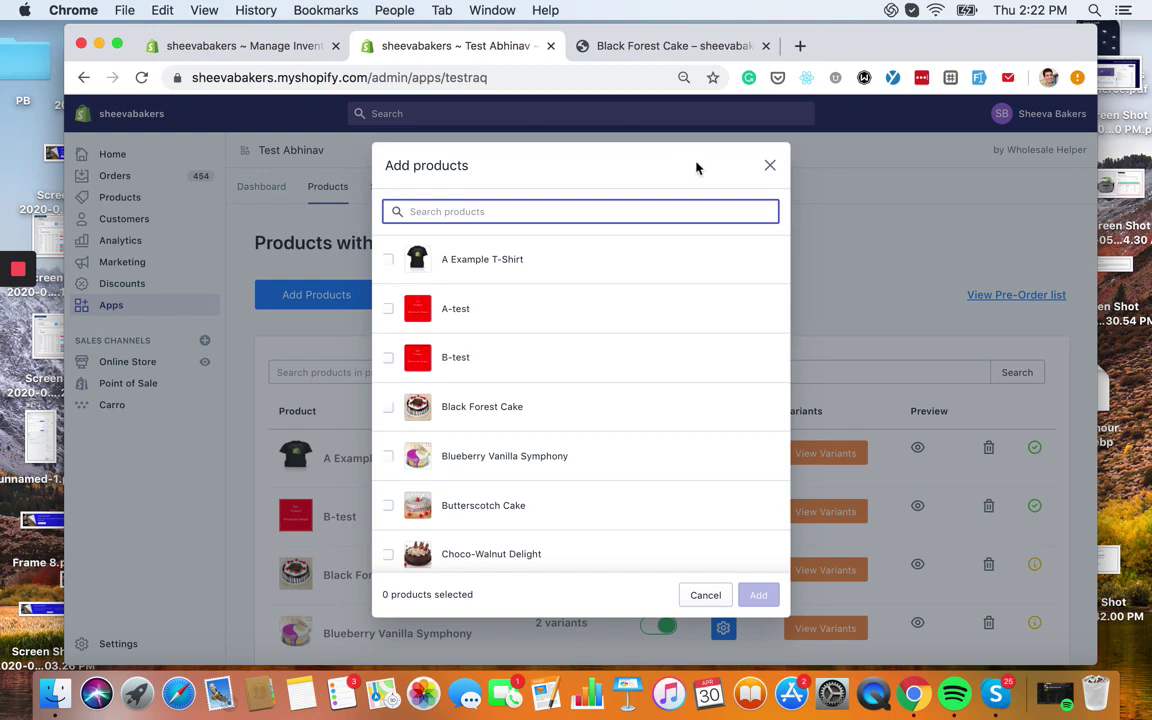
pyautogui.click(769, 165)
pyautogui.scroll(-1, 597, 378)
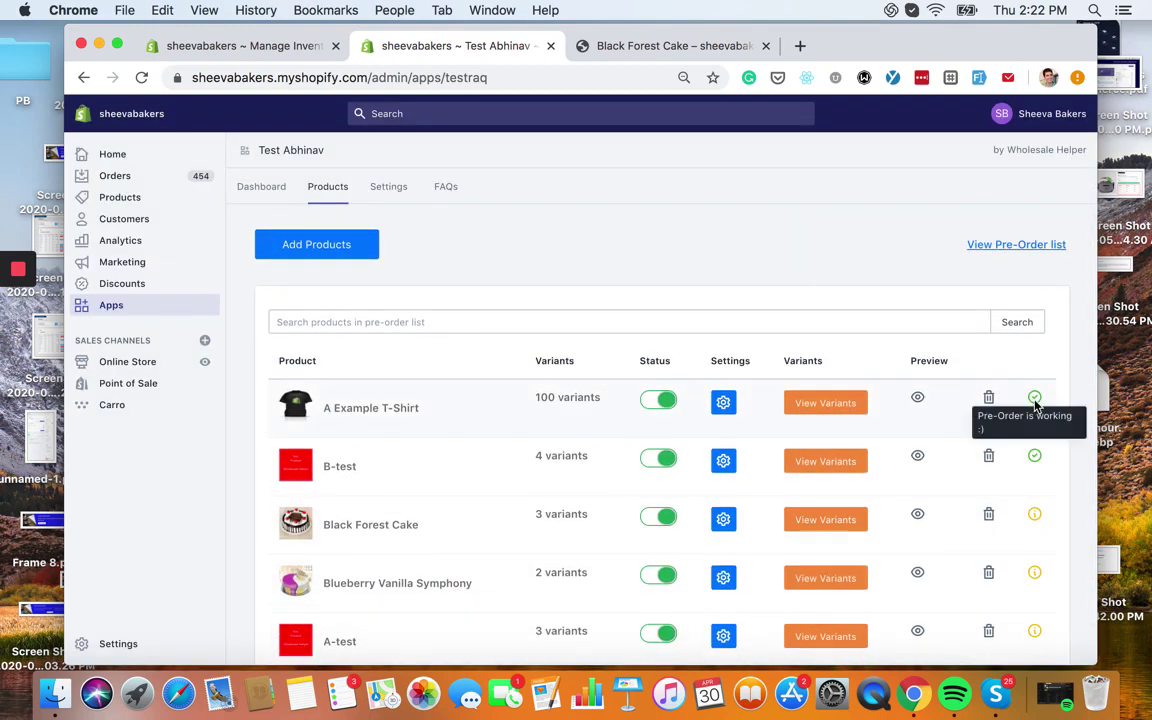
pyautogui.moveTo(1034, 573)
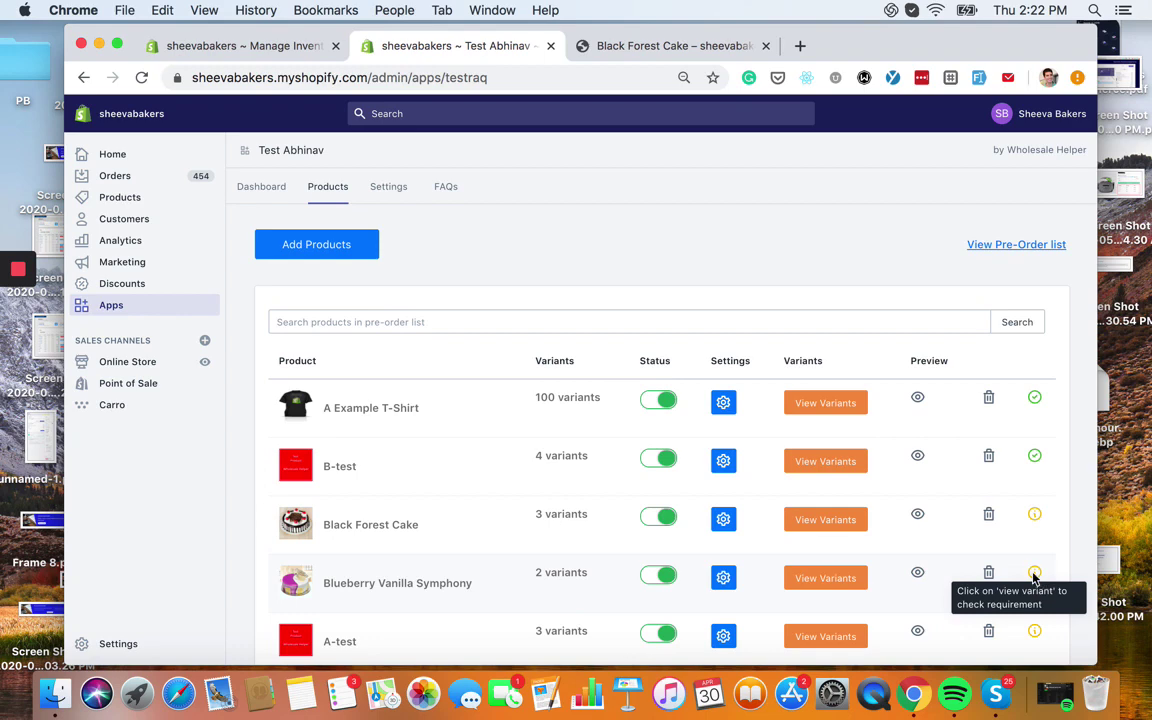
# View Blueberry Vanilla Symphony's variants and highlight the 0.5kg variant's stock of 56
pyautogui.click(840, 590)
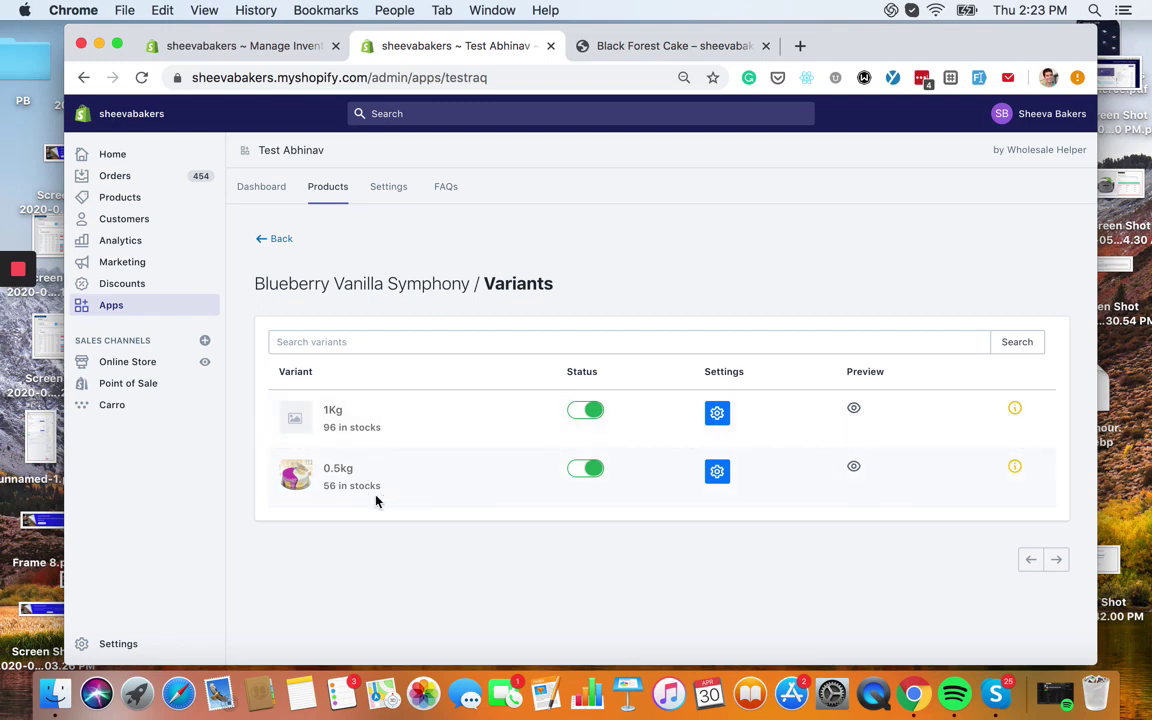
pyautogui.moveTo(384, 497); pyautogui.dragTo(323, 498)
pyautogui.click(470, 495)
pyautogui.moveTo(381, 486); pyautogui.dragTo(325, 485)
# Search inventory for 'blueberry' to list Blueberry Vanilla Symphony's 0.5kg (56) and 1Kg (96) stock
pyautogui.click(684, 49)
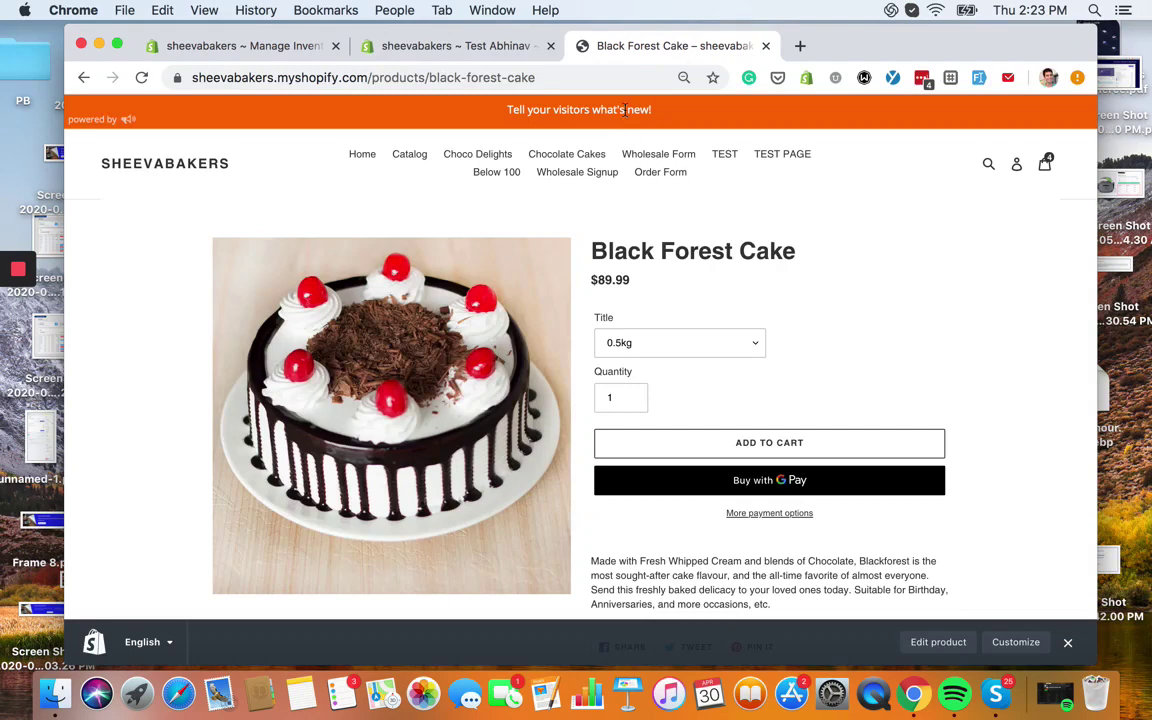
pyautogui.click(258, 50)
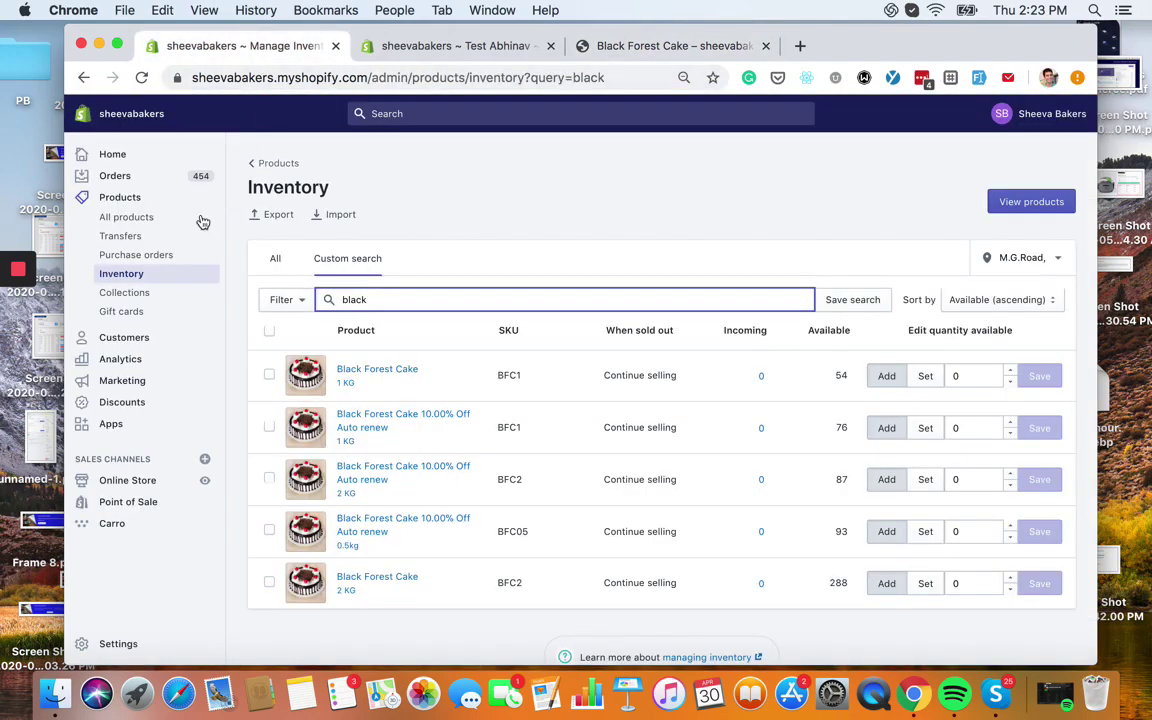
pyautogui.click(483, 46)
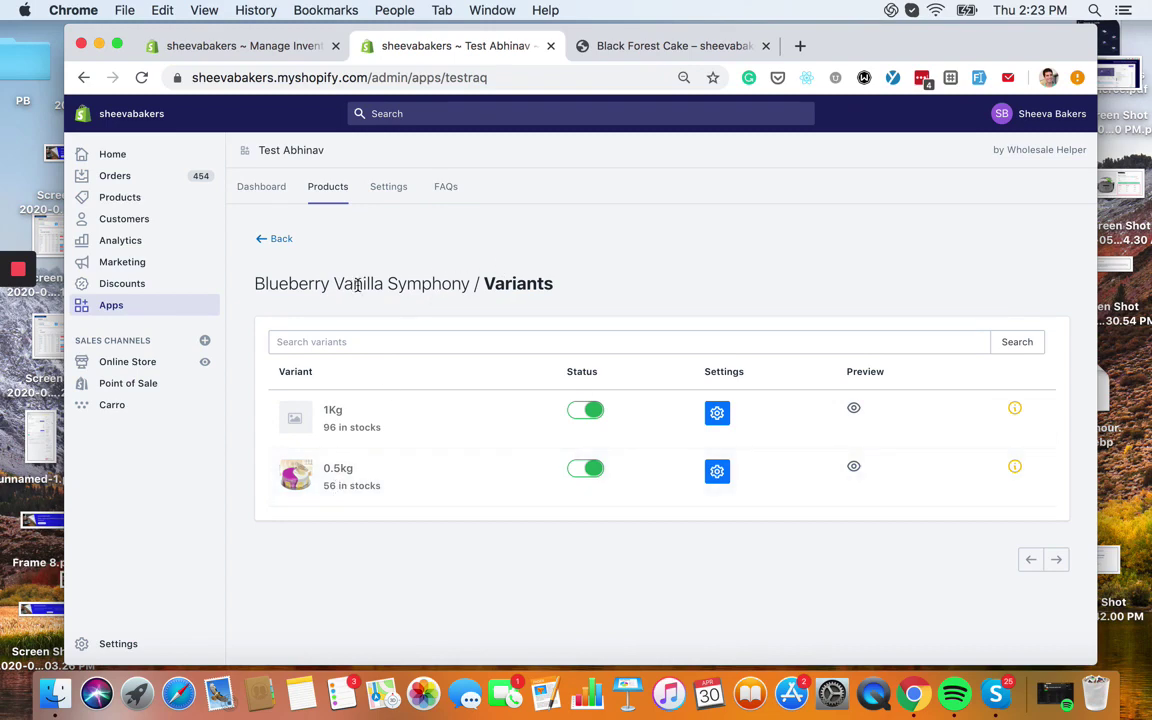
pyautogui.click(240, 45)
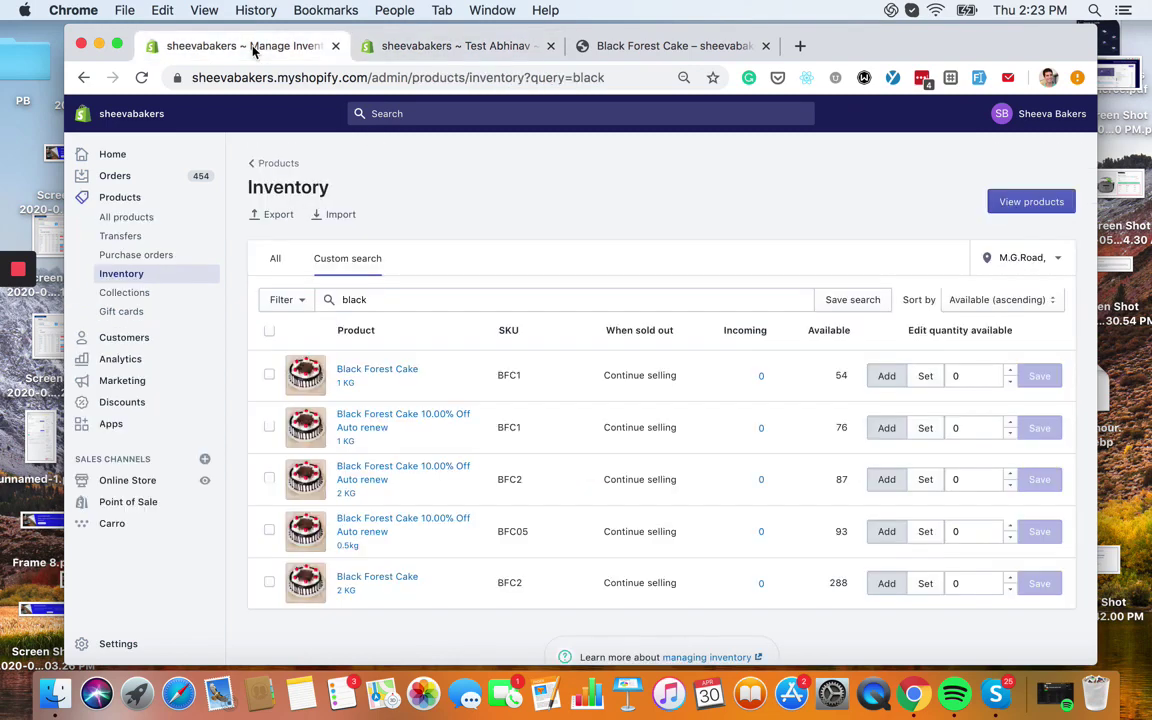
pyautogui.click(368, 299)
pyautogui.doubleClick(368, 299)
pyautogui.write('blueberry')
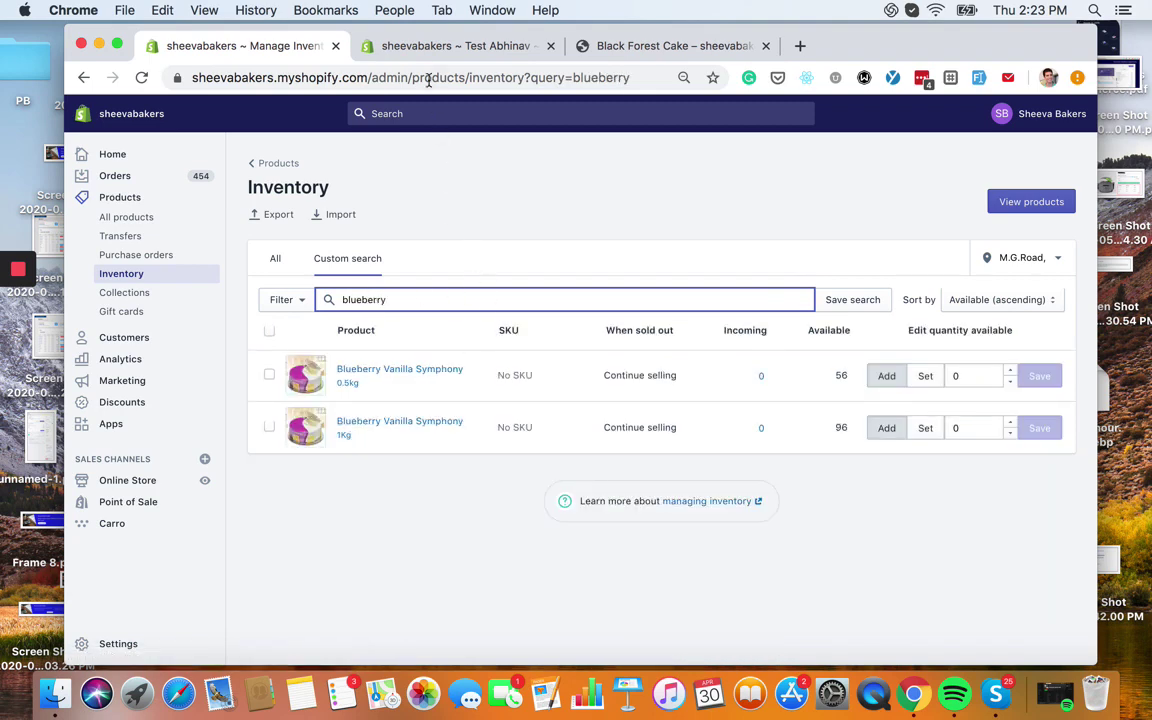
pyautogui.click(425, 50)
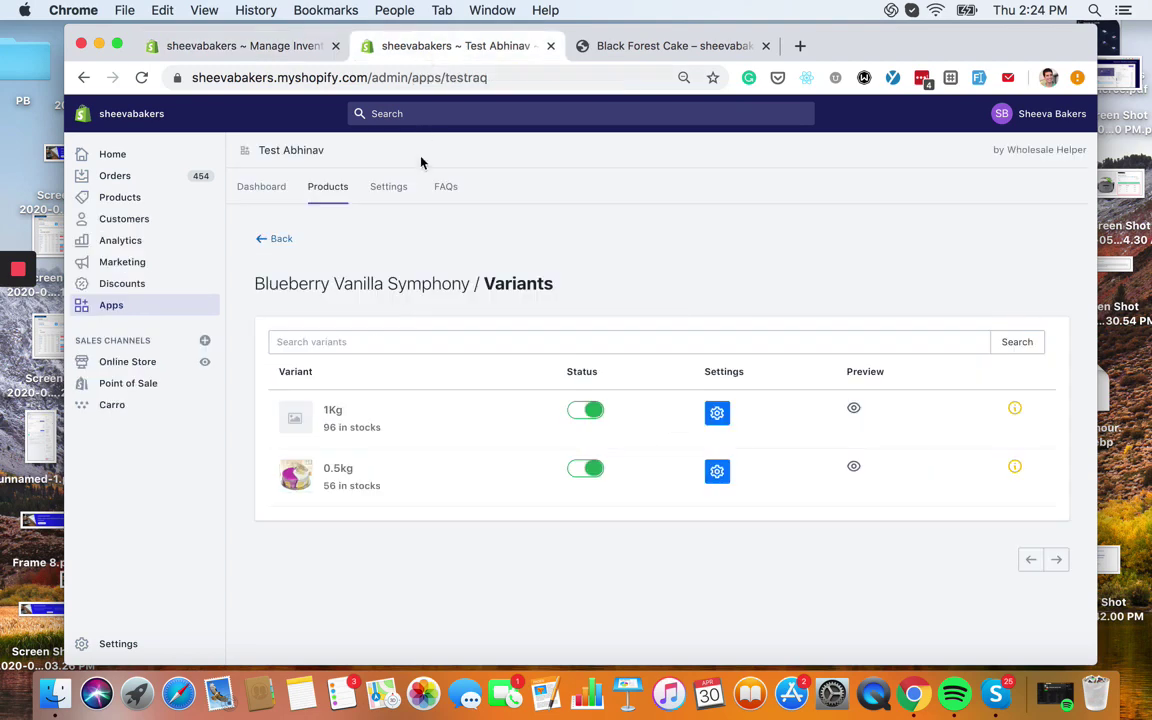
pyautogui.click(287, 50)
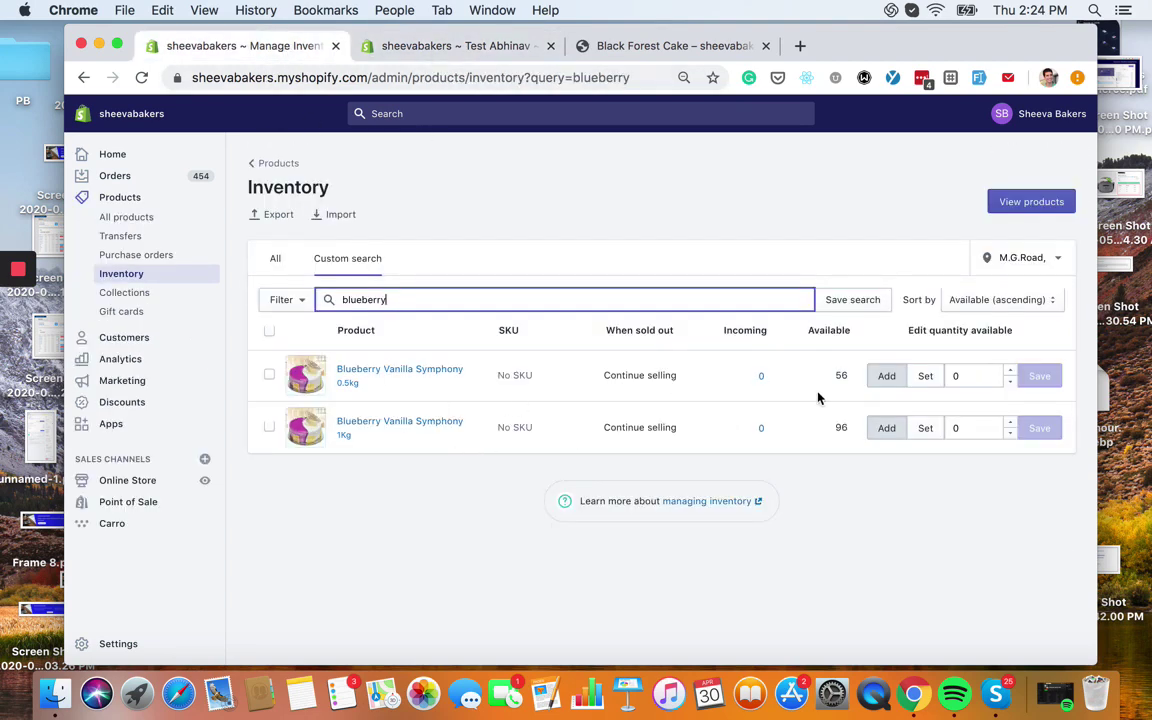
# Reduce the 0.5kg variant's available stock by 1 and save
pyautogui.click(977, 375)
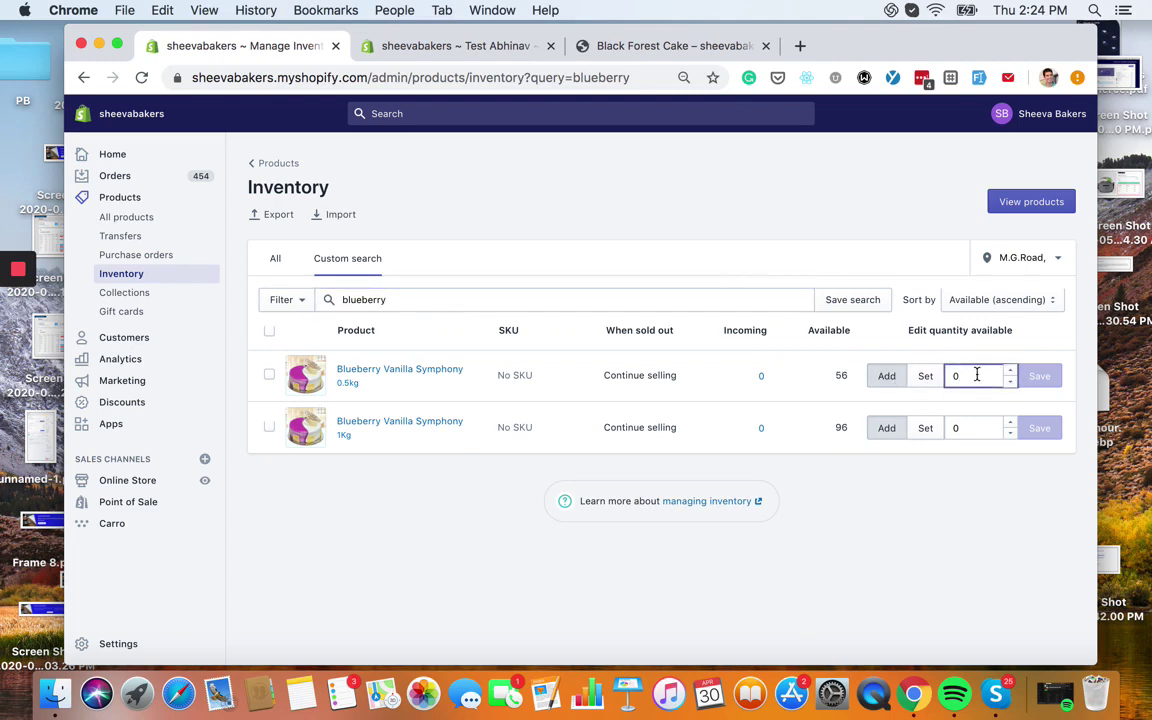
pyautogui.write('-')
pyautogui.press('BackSpace')
pyautogui.press('BackSpace')
pyautogui.press('BackSpace')
pyautogui.write('-1')
pyautogui.click(1035, 379)
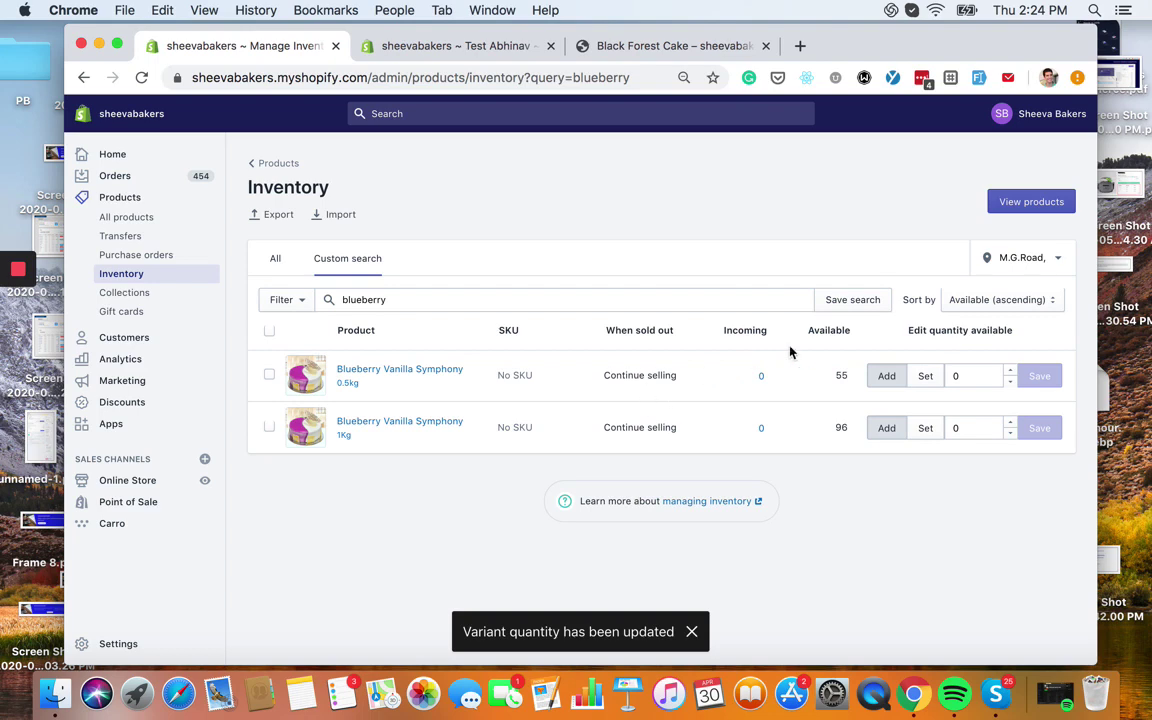
# Adjust the 0.5kg stock by -55 and save, leaving 0 available
pyautogui.click(975, 374)
pyautogui.press('BackSpace')
pyautogui.write('-')
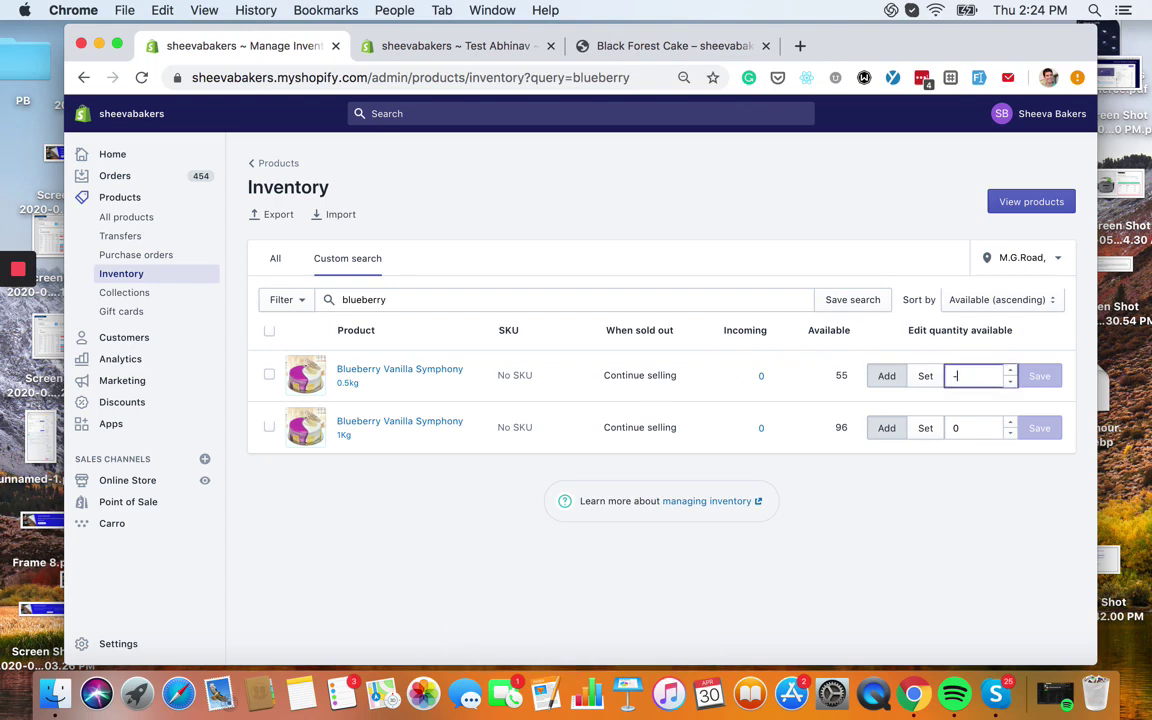
pyautogui.write('55')
pyautogui.click(1040, 380)
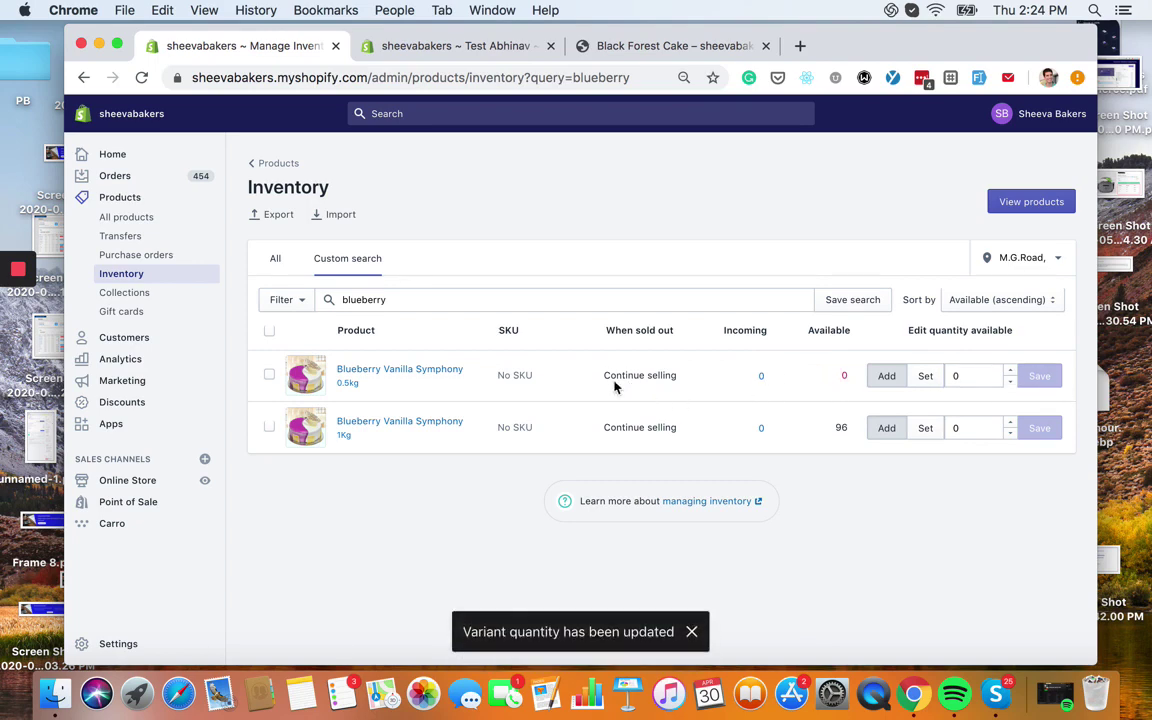
# Open the 0.5kg variant page and keep 'Continue selling when out of stock' enabled
pyautogui.click(371, 380)
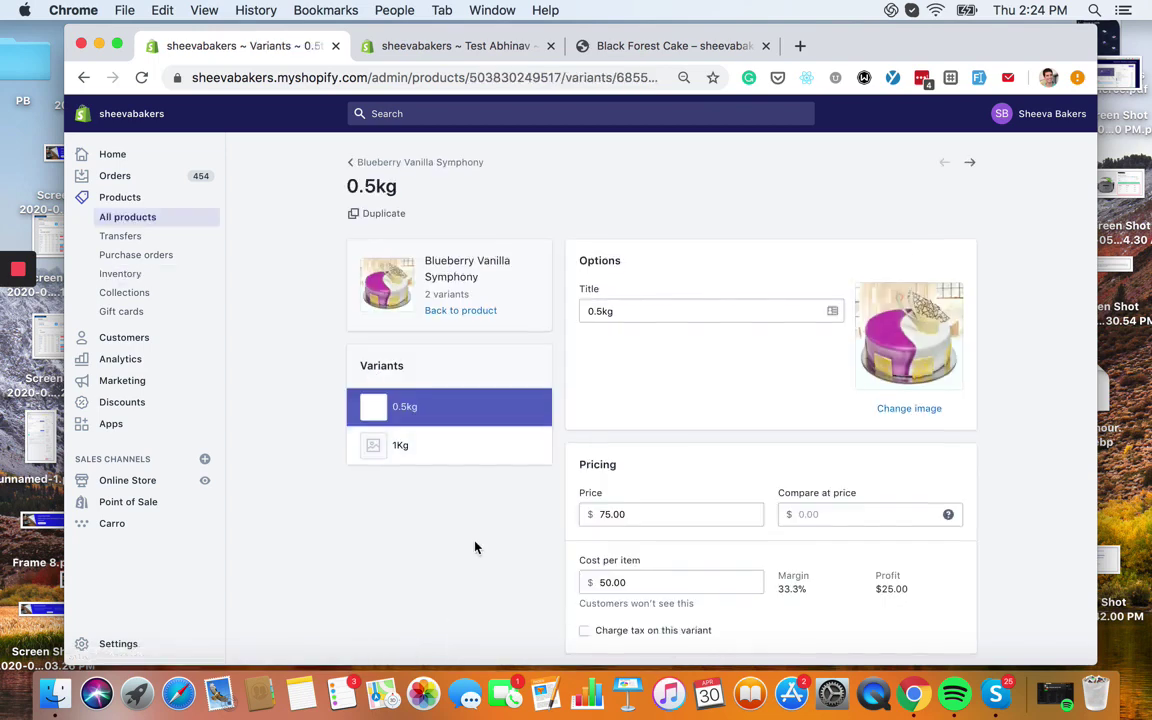
pyautogui.scroll(-4, 475, 547)
pyautogui.scroll(-2, 475, 547)
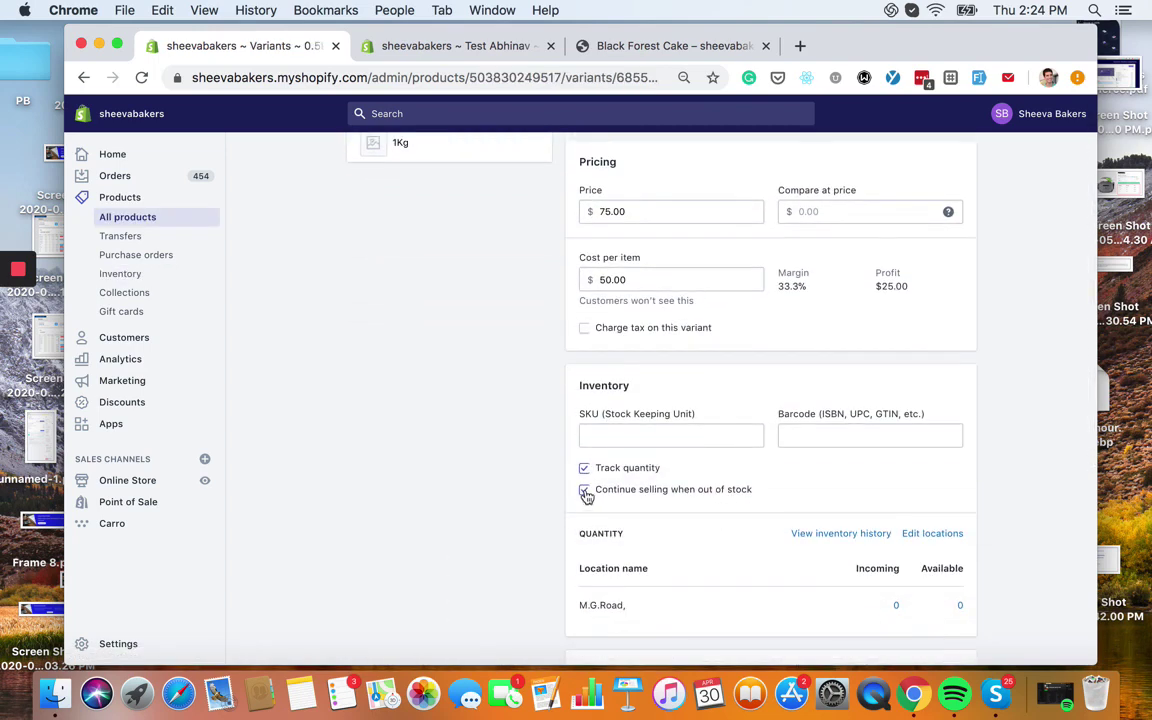
pyautogui.click(585, 490)
pyautogui.click(585, 490)
pyautogui.scroll(-1, 587, 497)
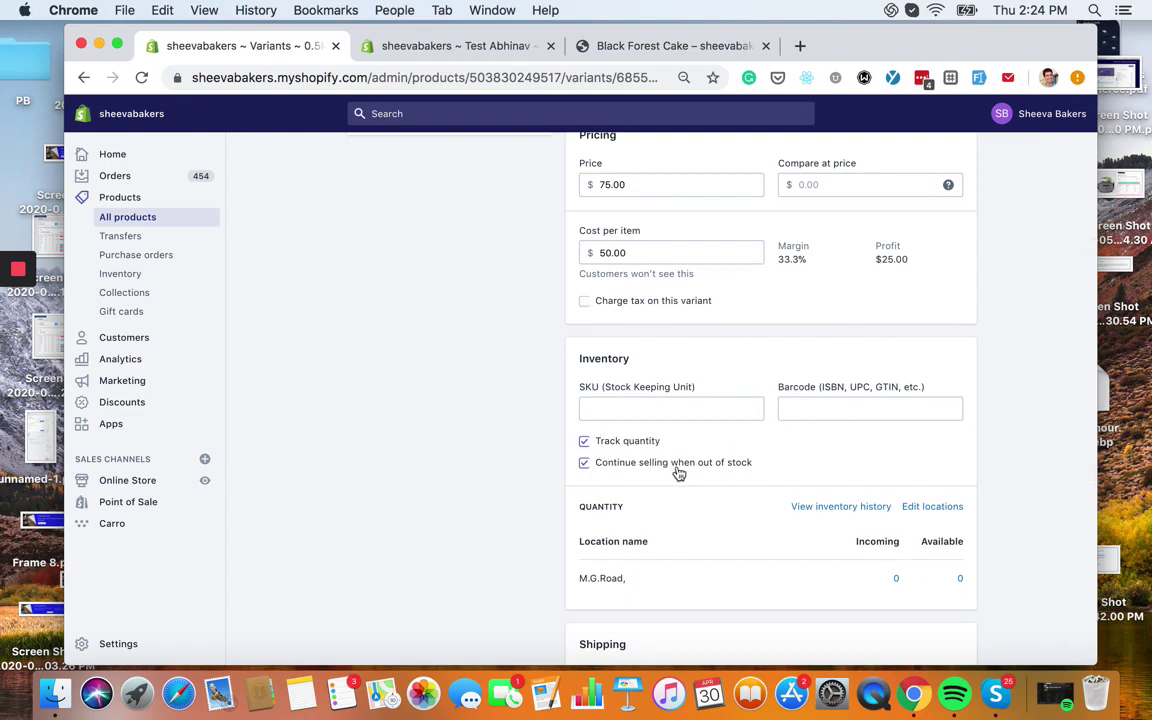
pyautogui.scroll(5, 563, 537)
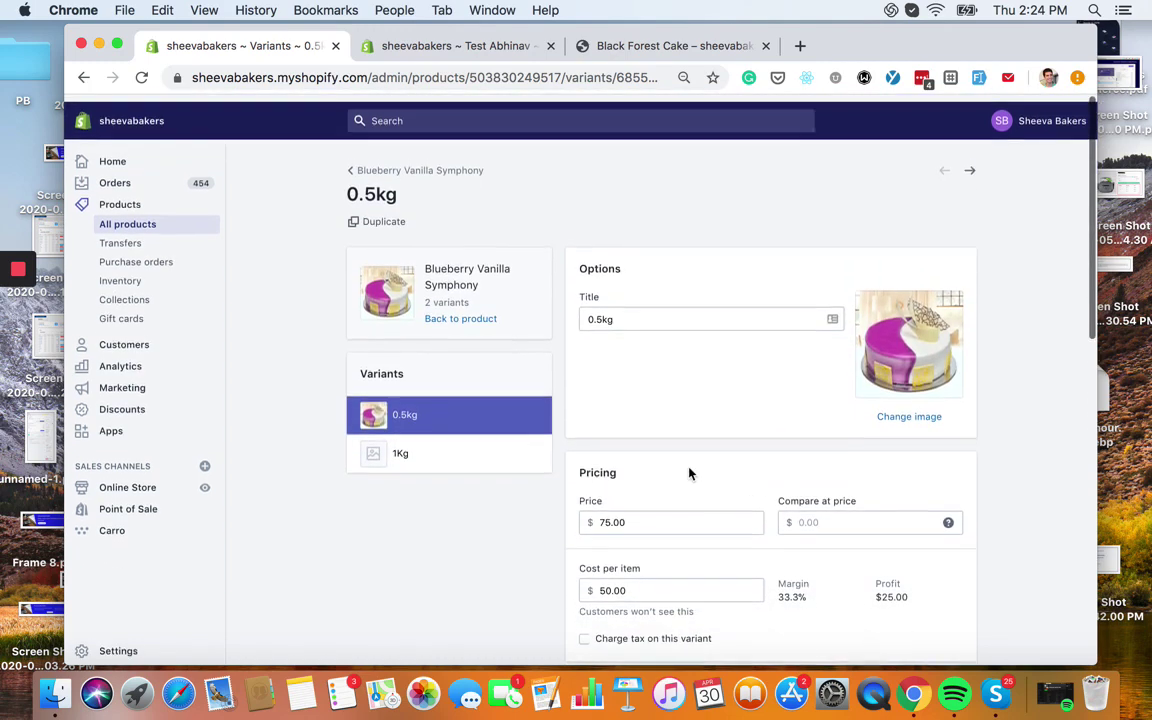
pyautogui.scroll(-10, 538, 583)
pyautogui.scroll(10, 522, 571)
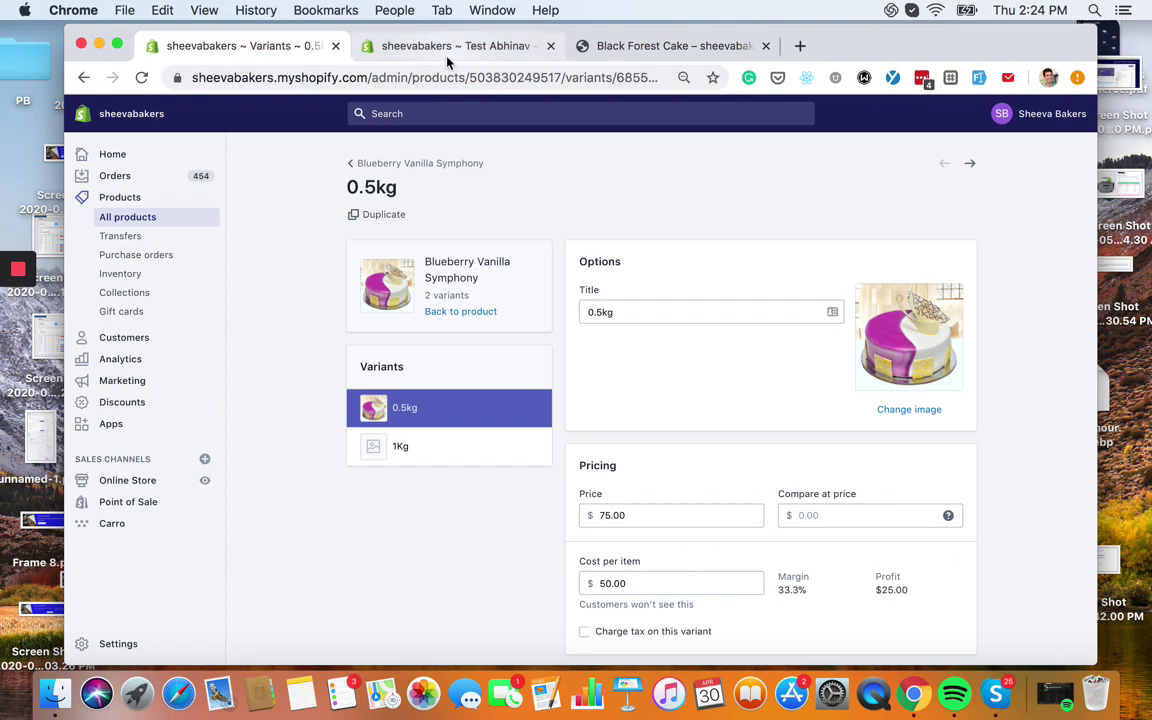
# Reload the pre-order app and list Blueberry Vanilla Symphony's variants, with 0.5kg at 0 stock
pyautogui.click(440, 48)
pyautogui.click(443, 78)
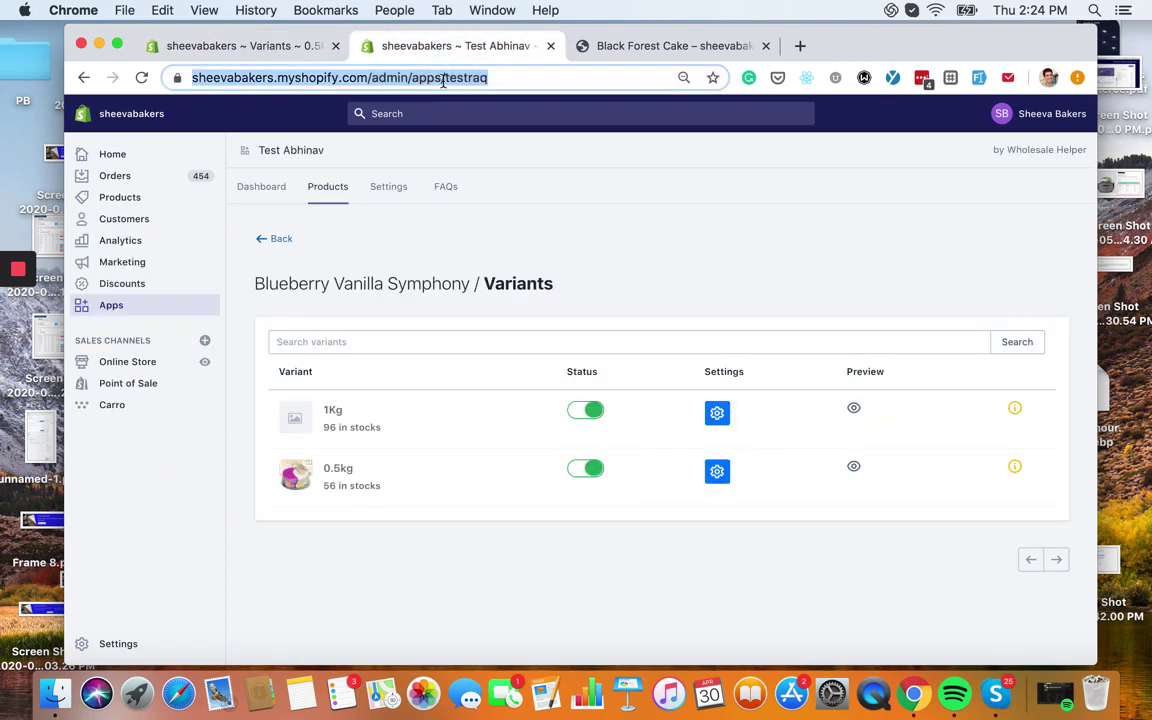
pyautogui.press('Return')
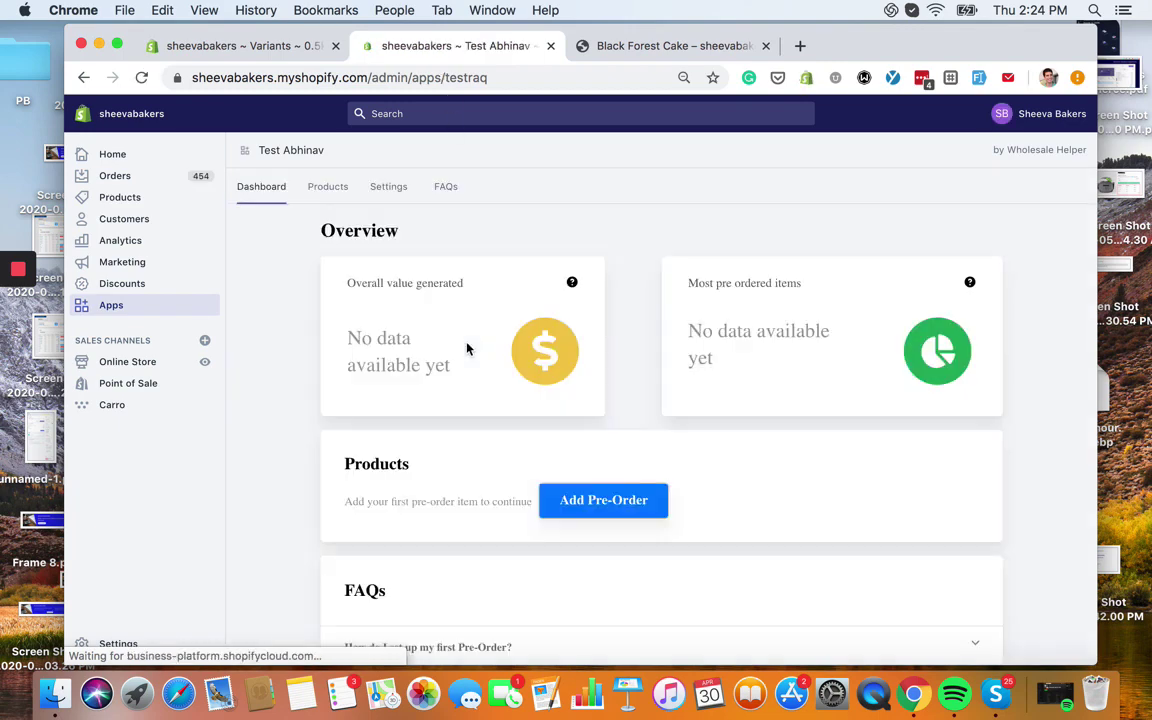
pyautogui.click(311, 190)
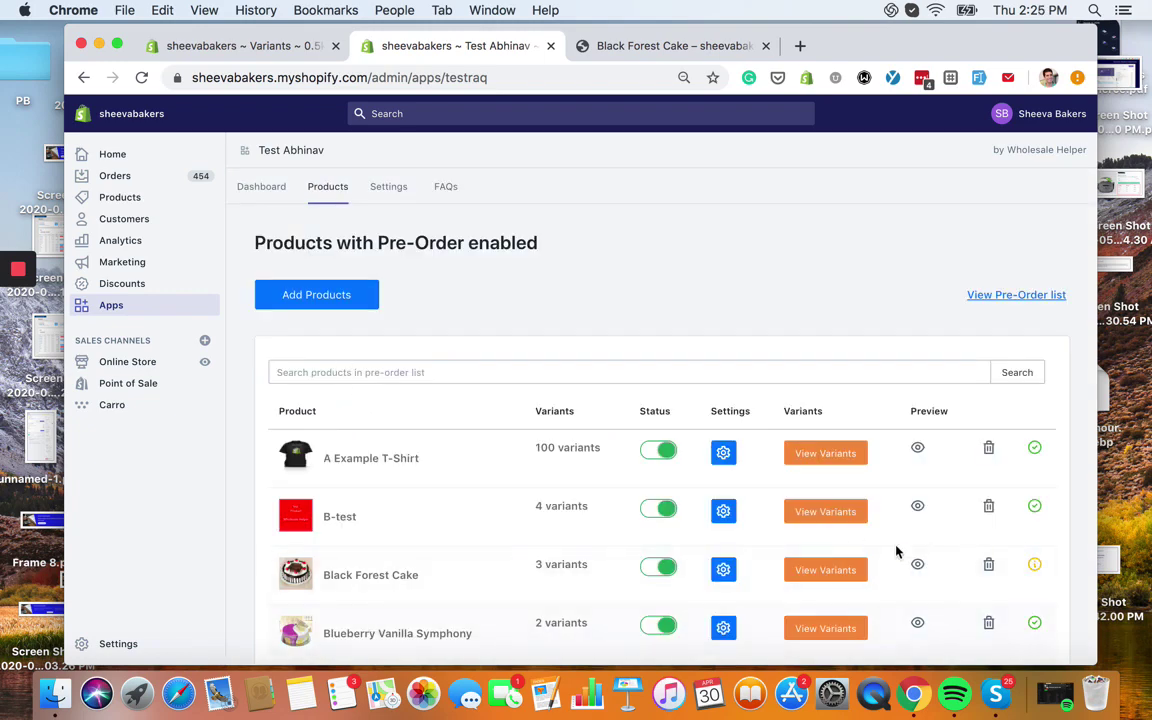
pyautogui.scroll(-2, 972, 595)
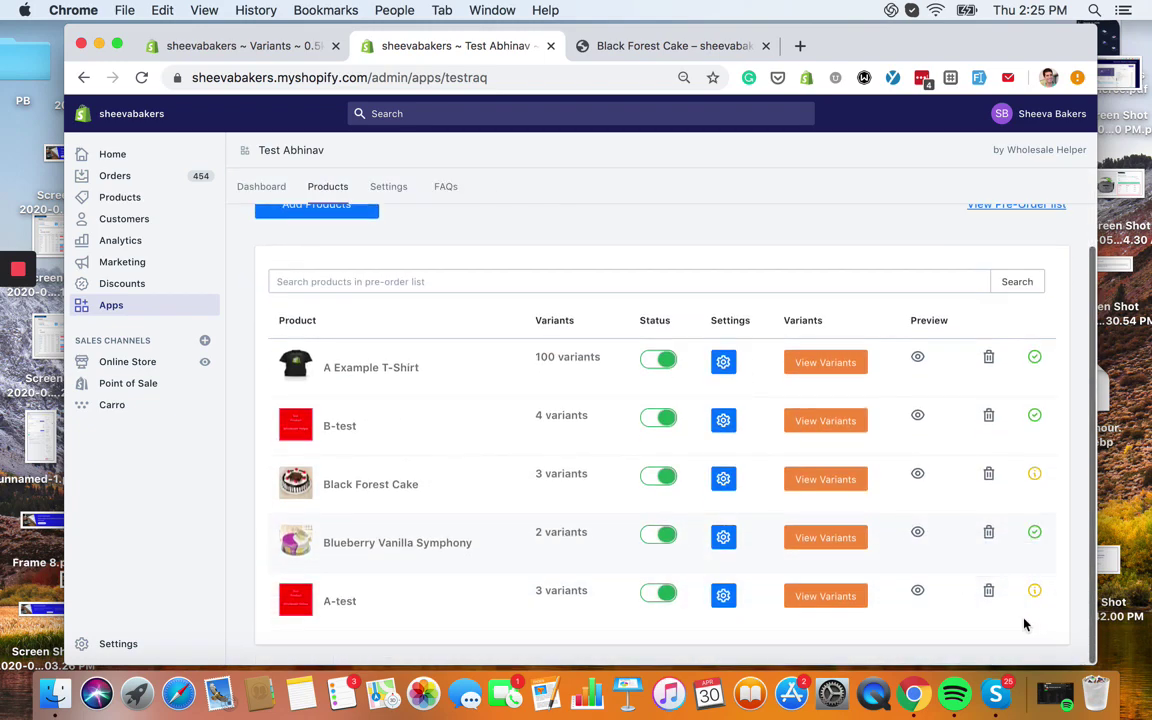
pyautogui.click(826, 538)
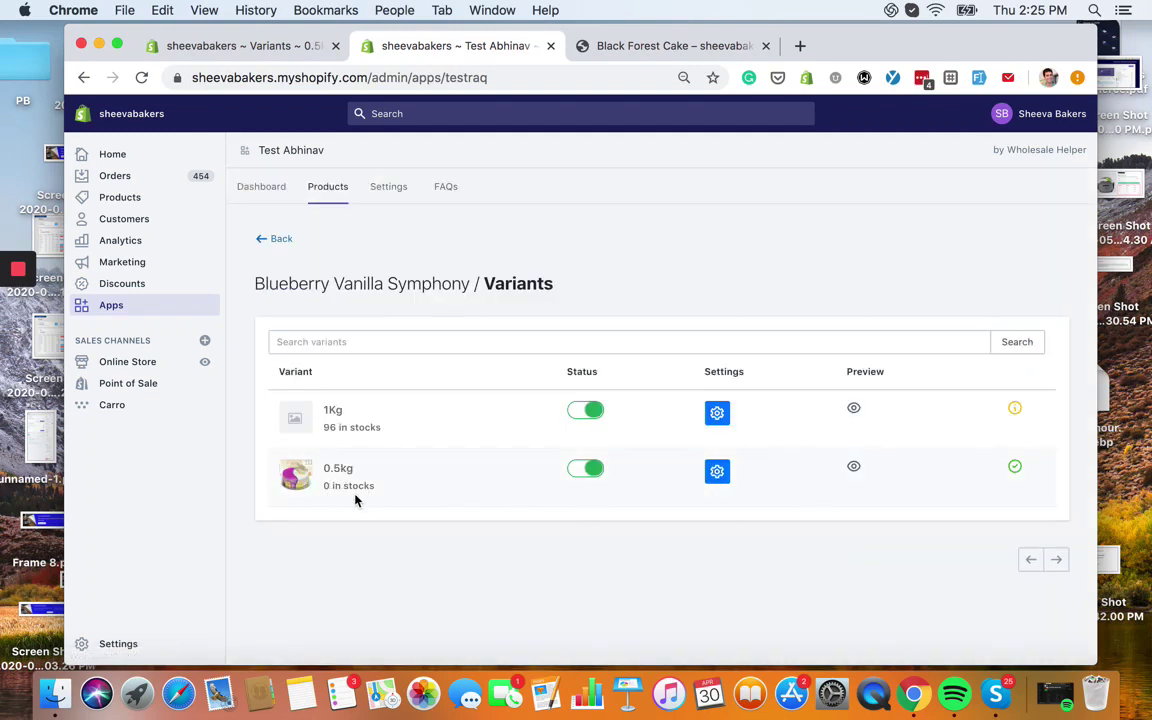
# Set the 0.5kg variant's button text 'Pre-Order' and tooltip 'You can pre-order', and save
pyautogui.click(716, 472)
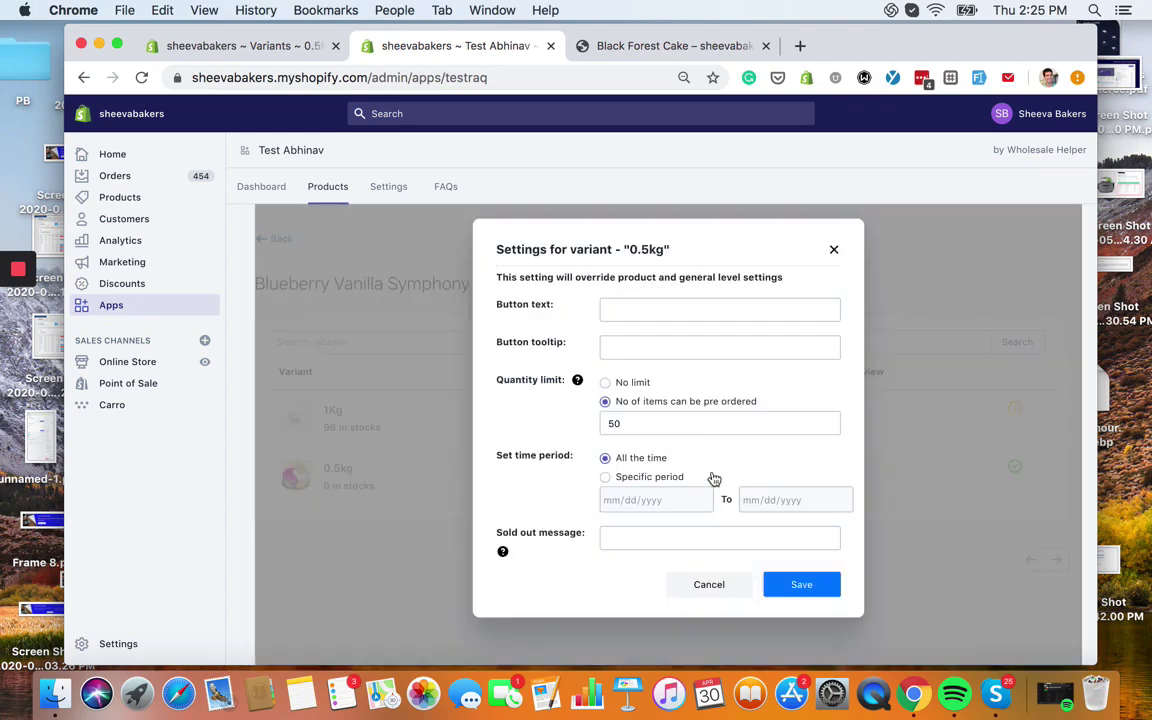
pyautogui.click(636, 306)
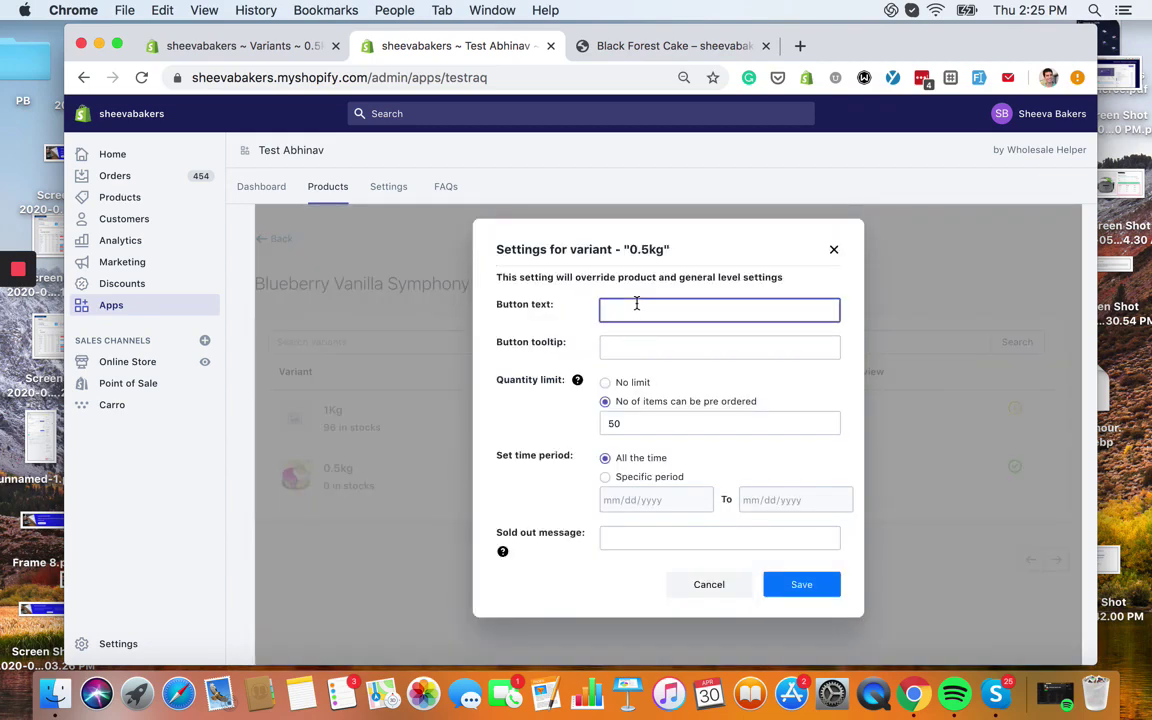
pyautogui.write('Pre-Order')
pyautogui.click(610, 346)
pyautogui.write('You can ')
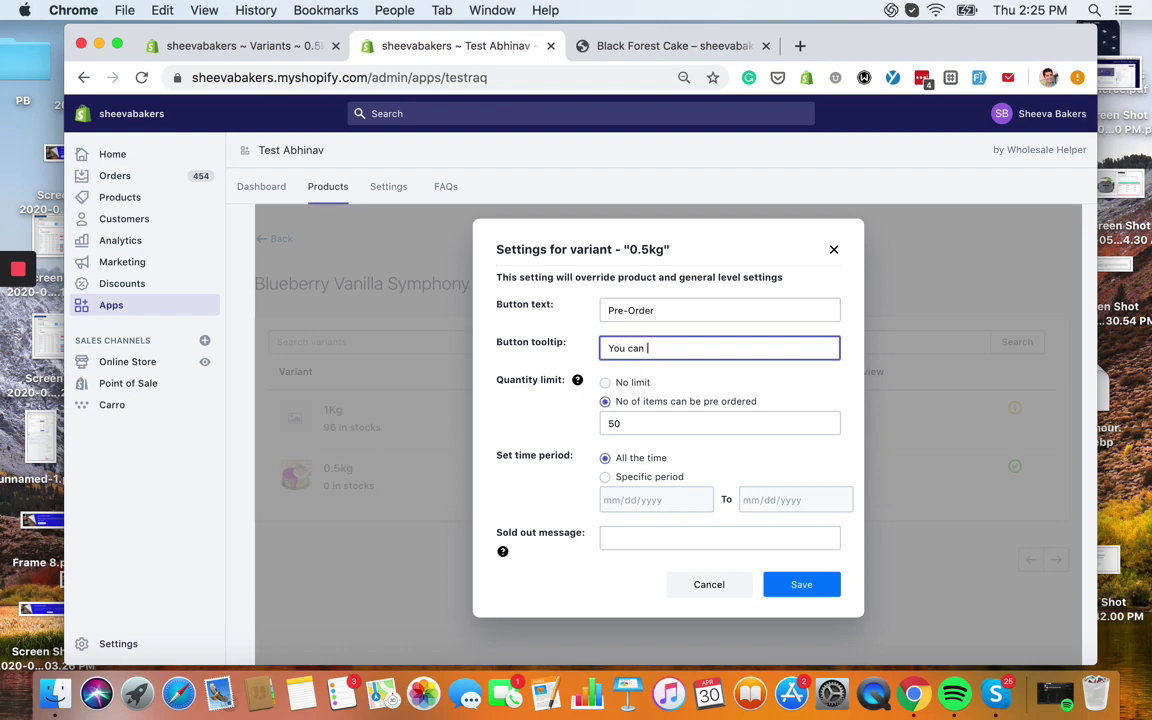
pyautogui.write('pre-order')
pyautogui.click(798, 588)
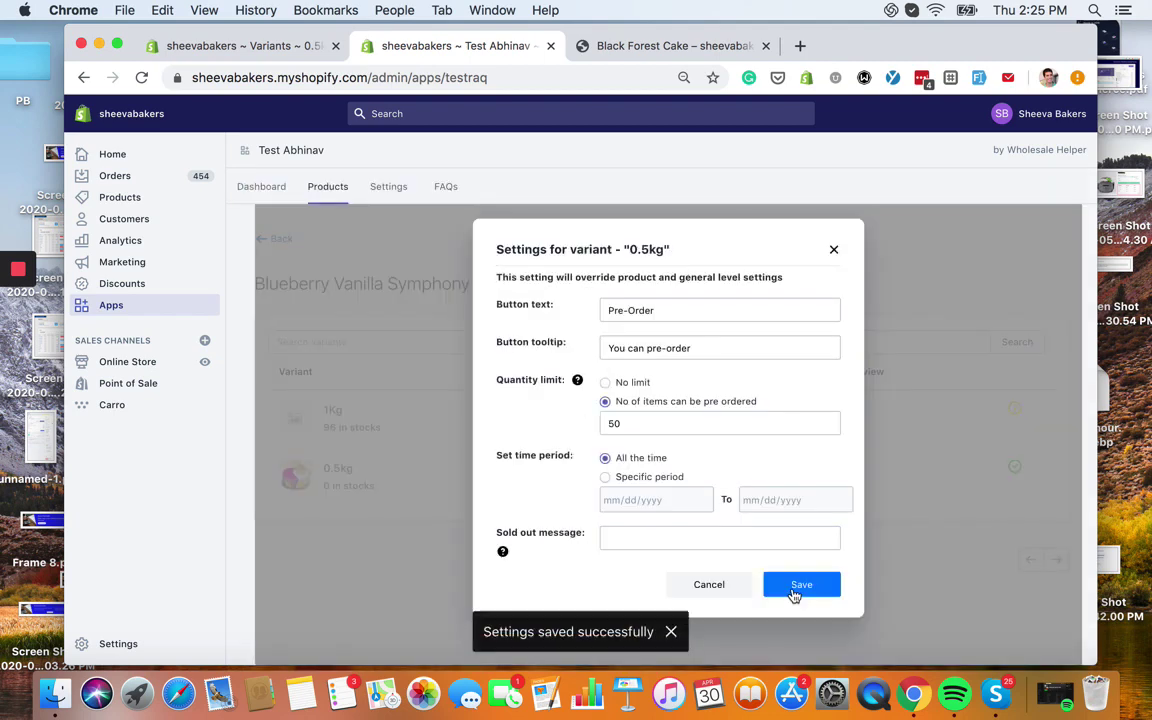
pyautogui.click(833, 249)
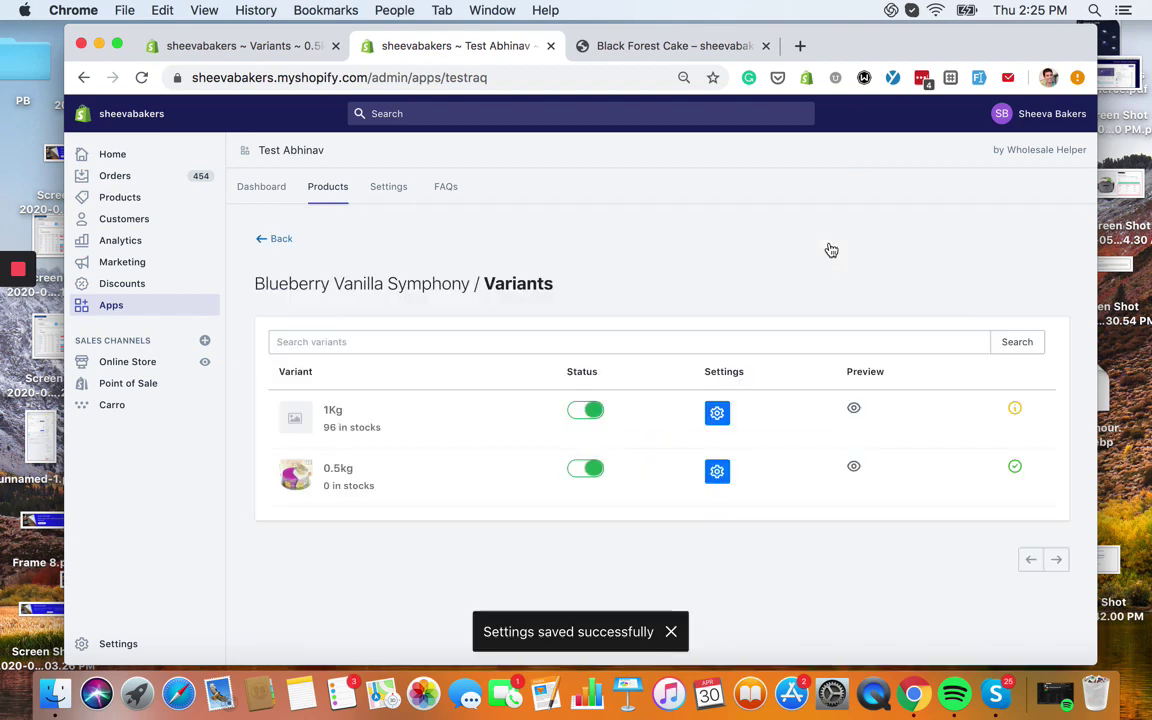
# Preview the 0.5kg storefront page's Pre-Order button, then return to the pre-order app
pyautogui.click(853, 469)
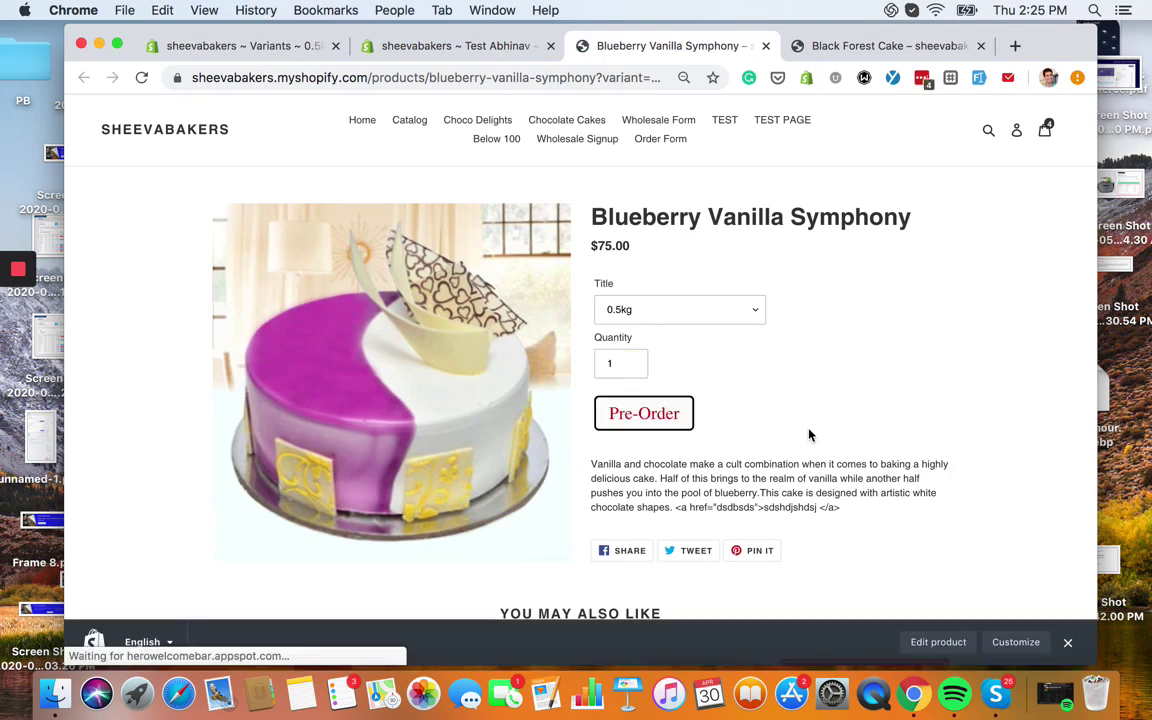
pyautogui.click(480, 46)
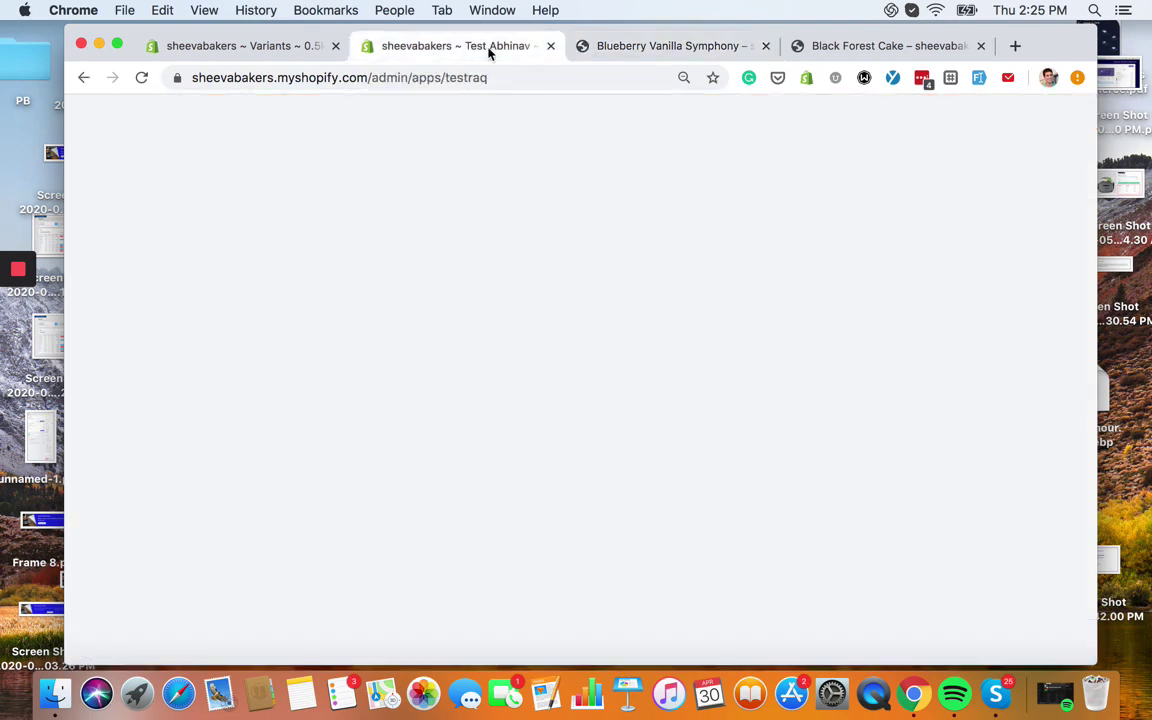
# Reopen Blueberry Vanilla Symphony's variants and recheck the 0.5kg variant's out-of-stock selling setting
pyautogui.click(259, 190)
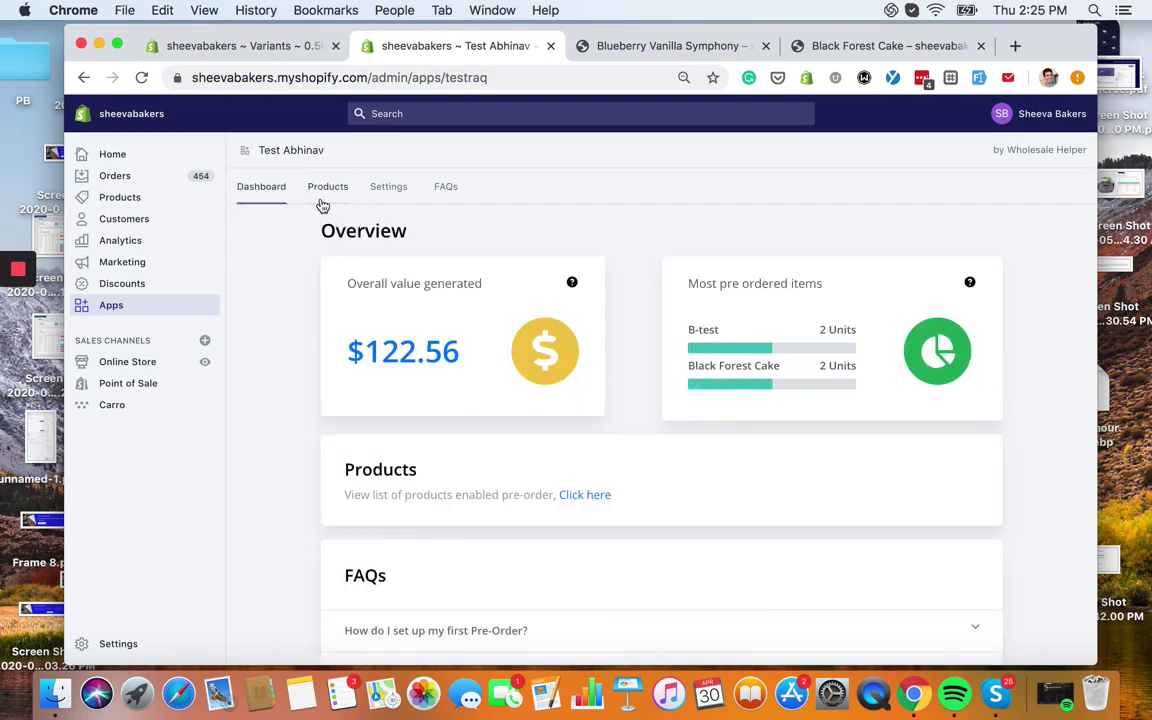
pyautogui.click(322, 200)
pyautogui.click(278, 241)
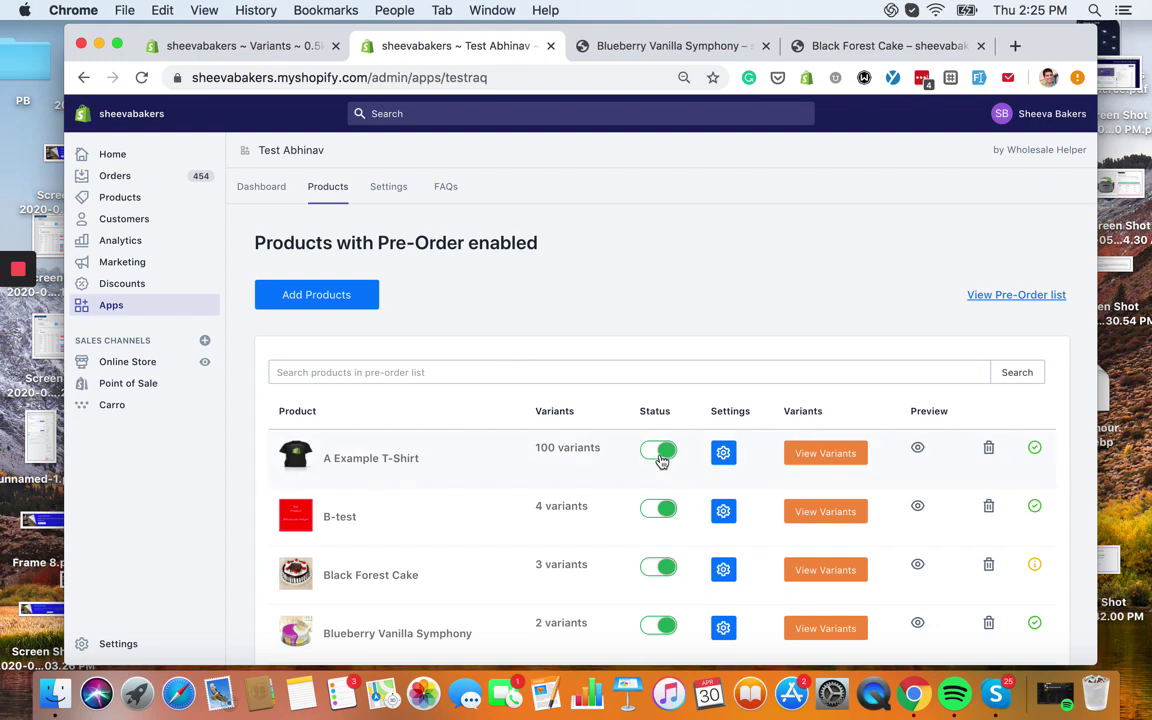
pyautogui.click(790, 628)
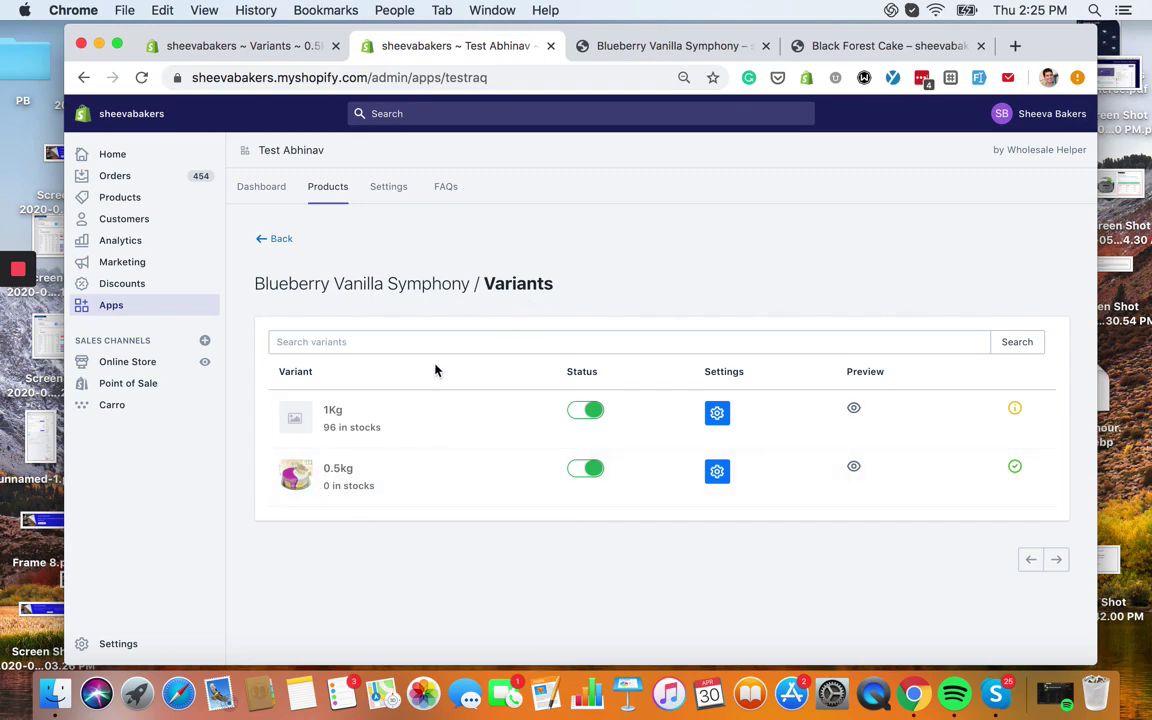
pyautogui.click(255, 47)
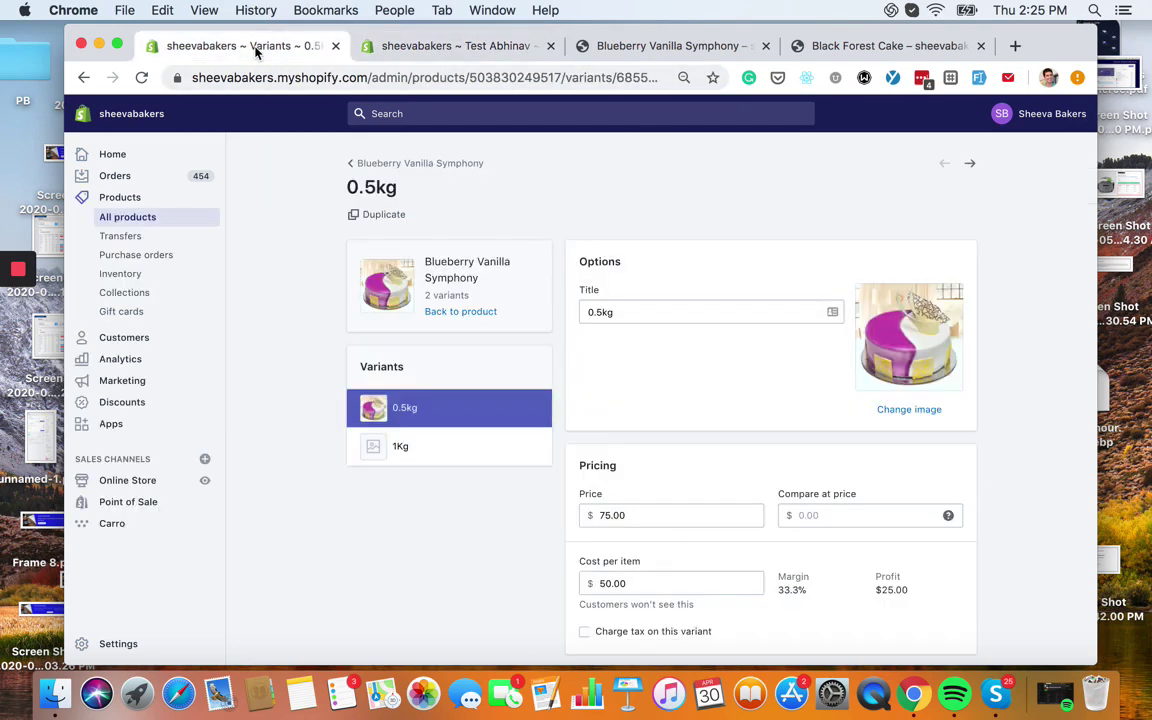
pyautogui.scroll(-5, 470, 490)
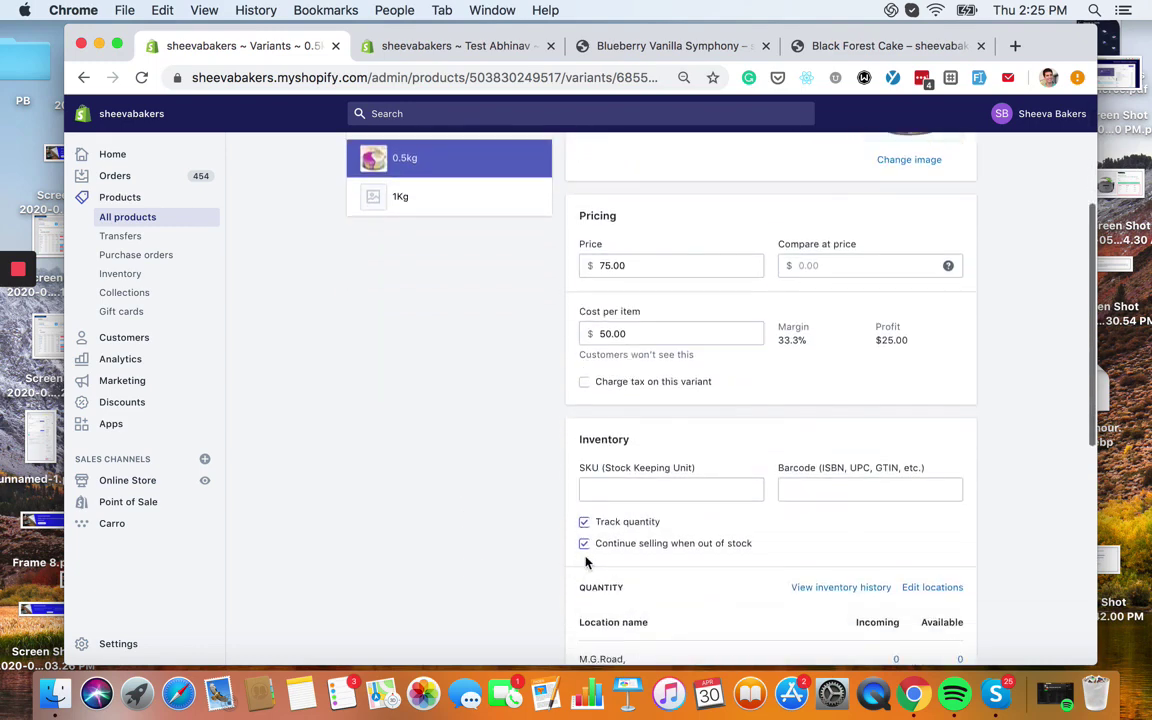
pyautogui.click(450, 47)
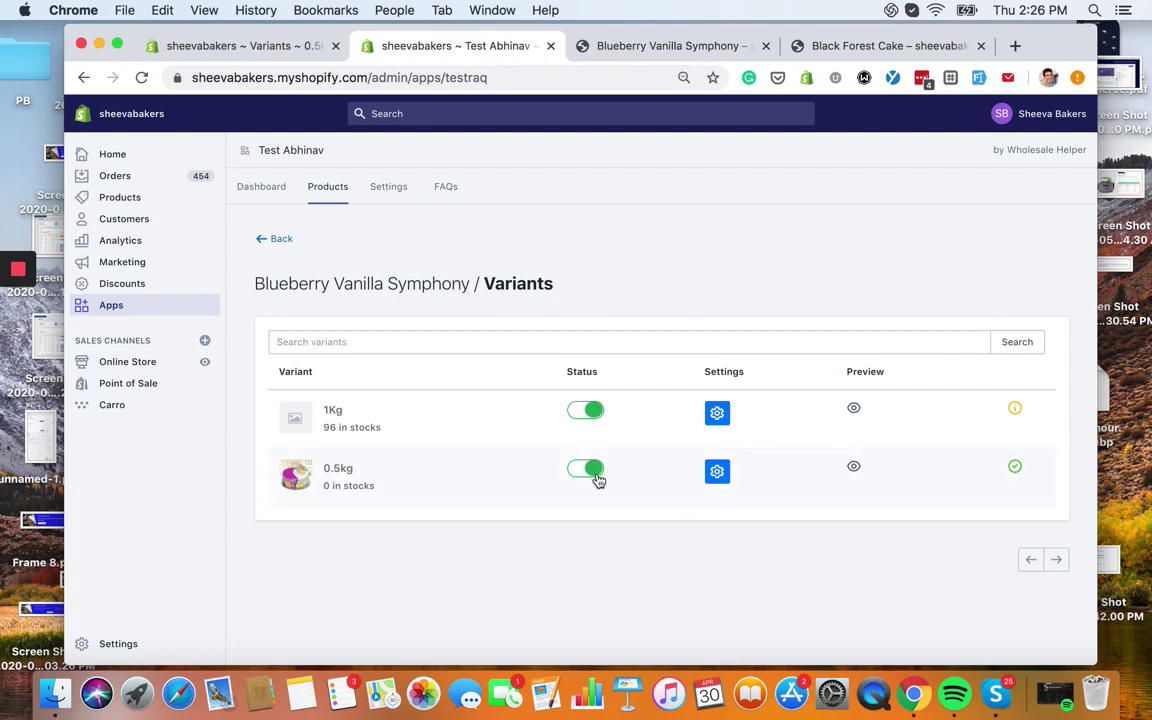
# Review the app's Design and General settings, then go back to the Dashboard overview
pyautogui.click(389, 195)
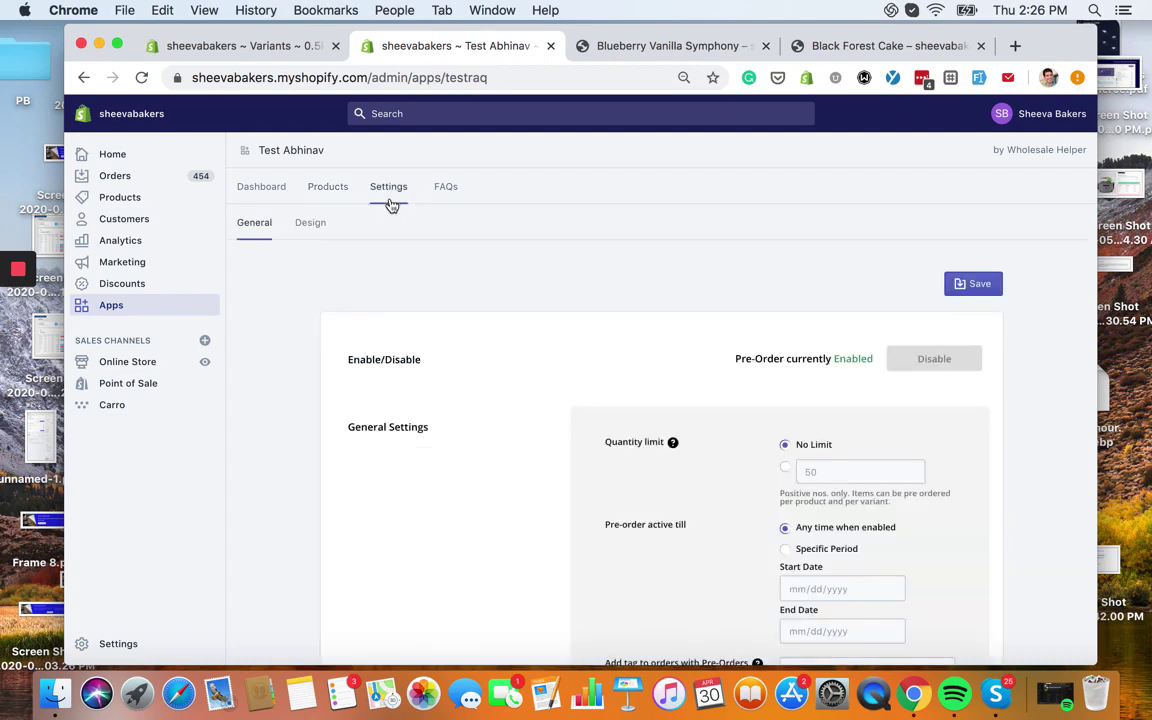
pyautogui.click(310, 226)
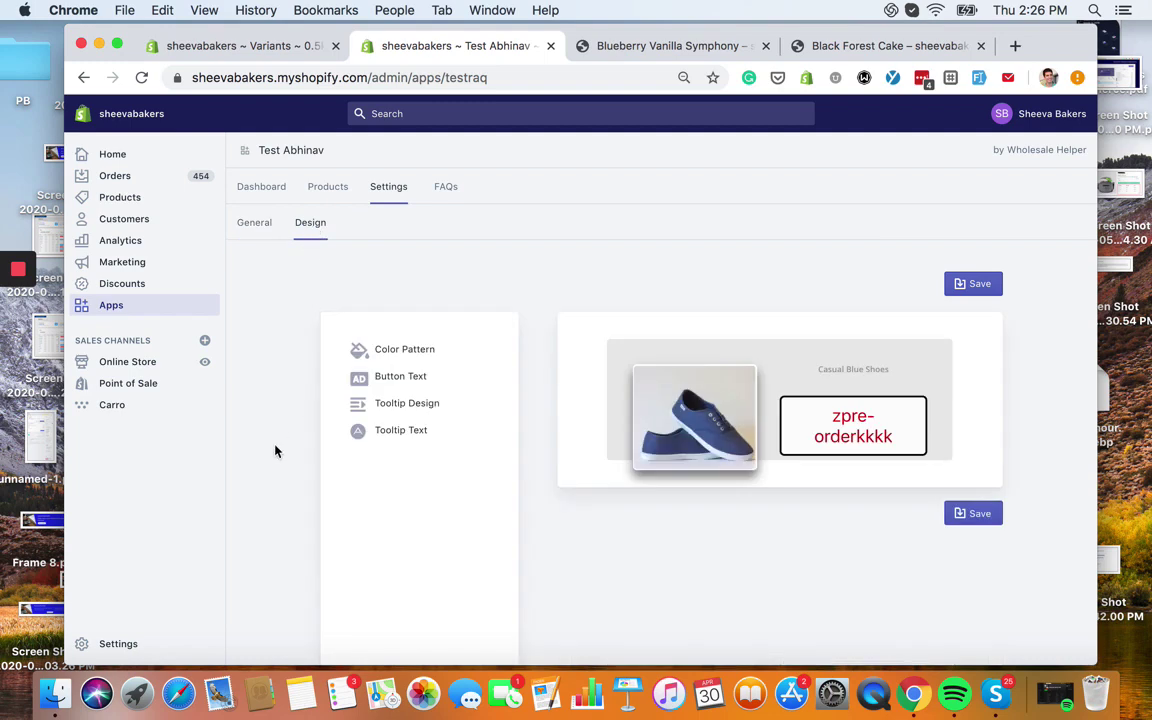
pyautogui.click(254, 224)
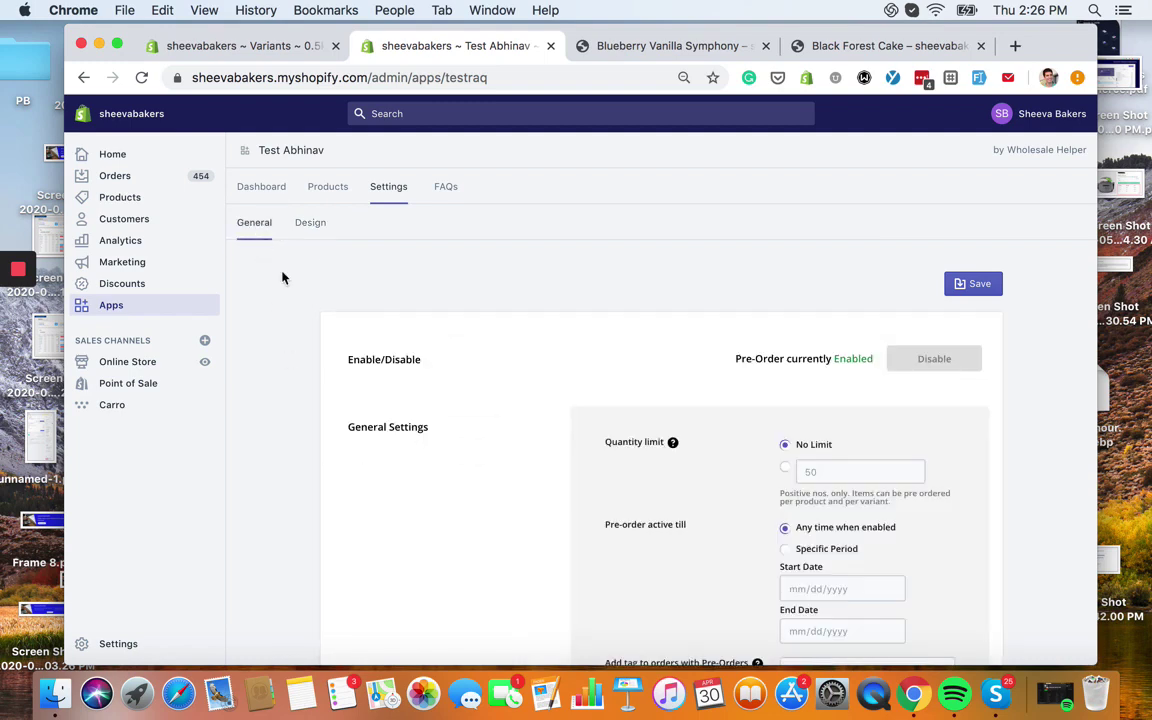
pyautogui.scroll(-2, 544, 566)
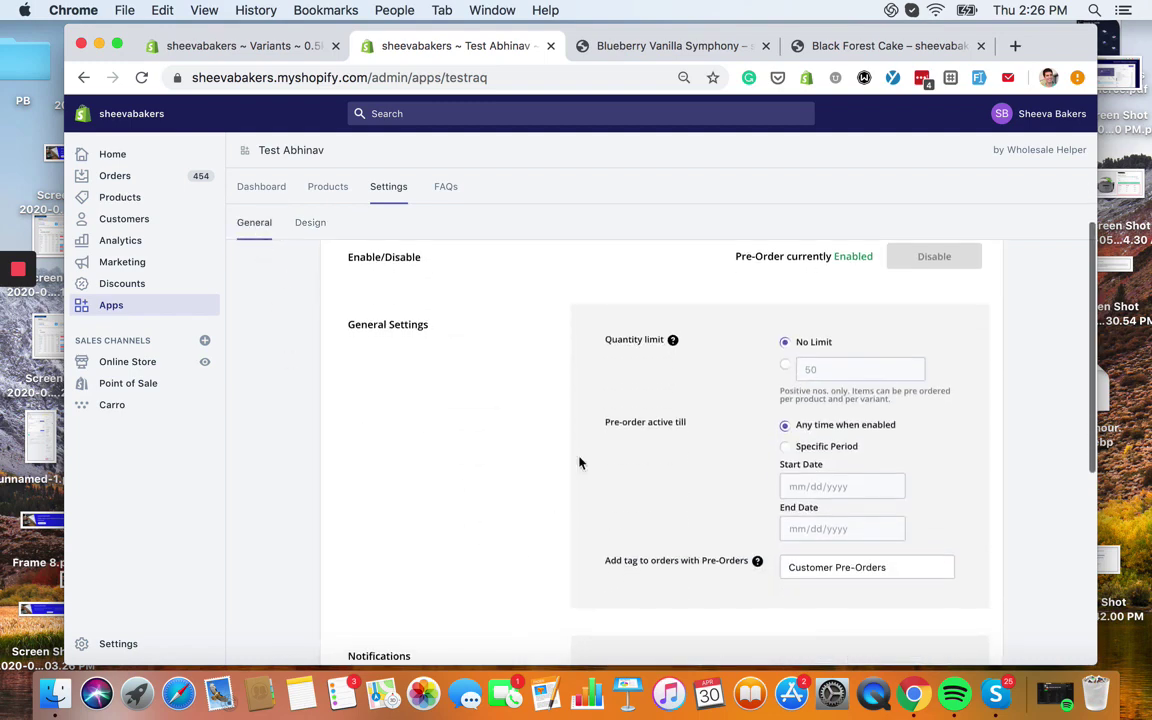
pyautogui.click(248, 47)
pyautogui.click(380, 49)
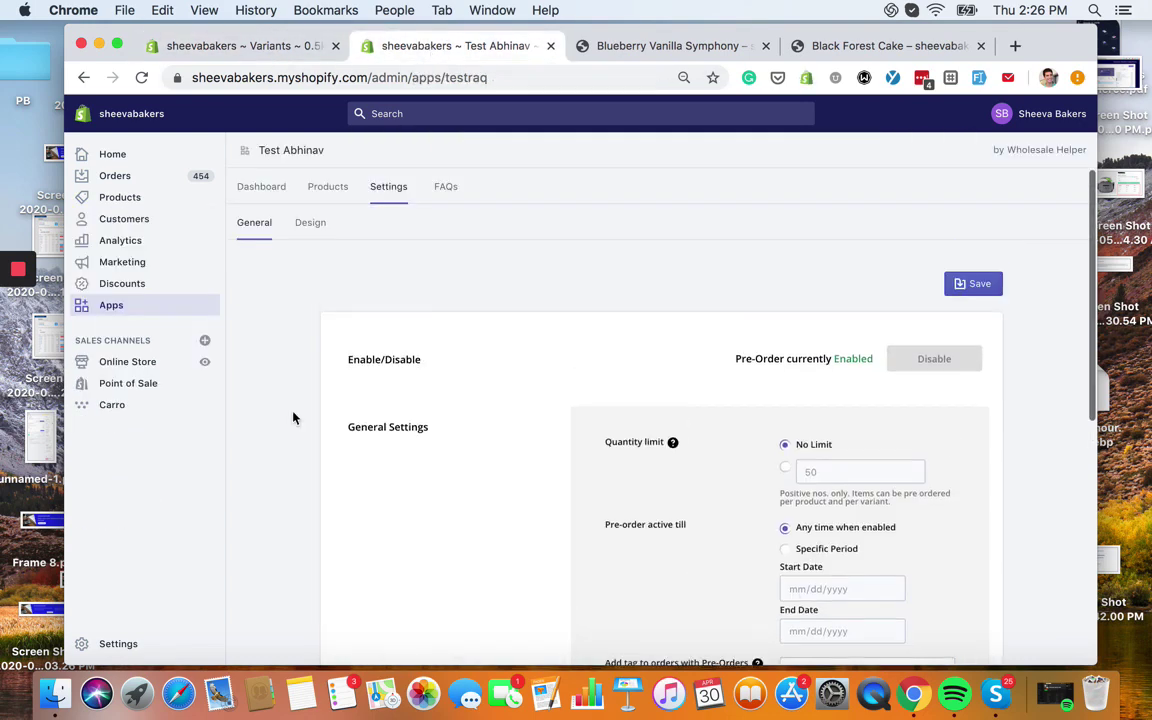
pyautogui.click(268, 186)
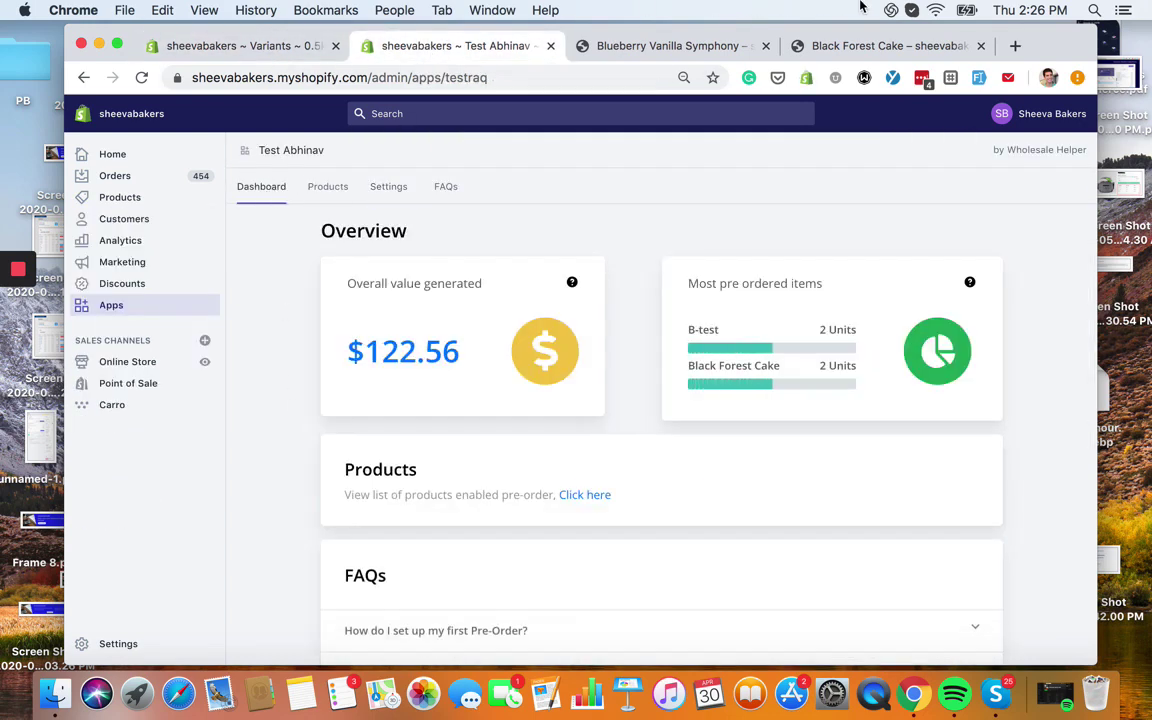